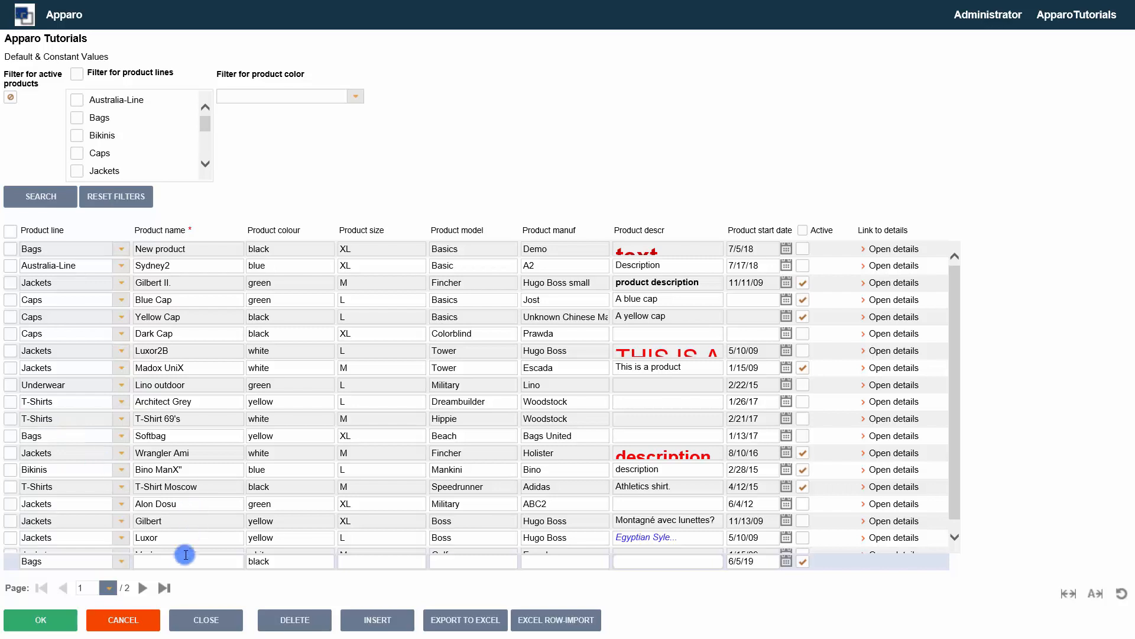
- Enter Demo as the product name and green as the product colour in the new Bags row
{"action": "left_click", "coordinate": [185, 562]}
{"action": "type", "text": "Demo"}
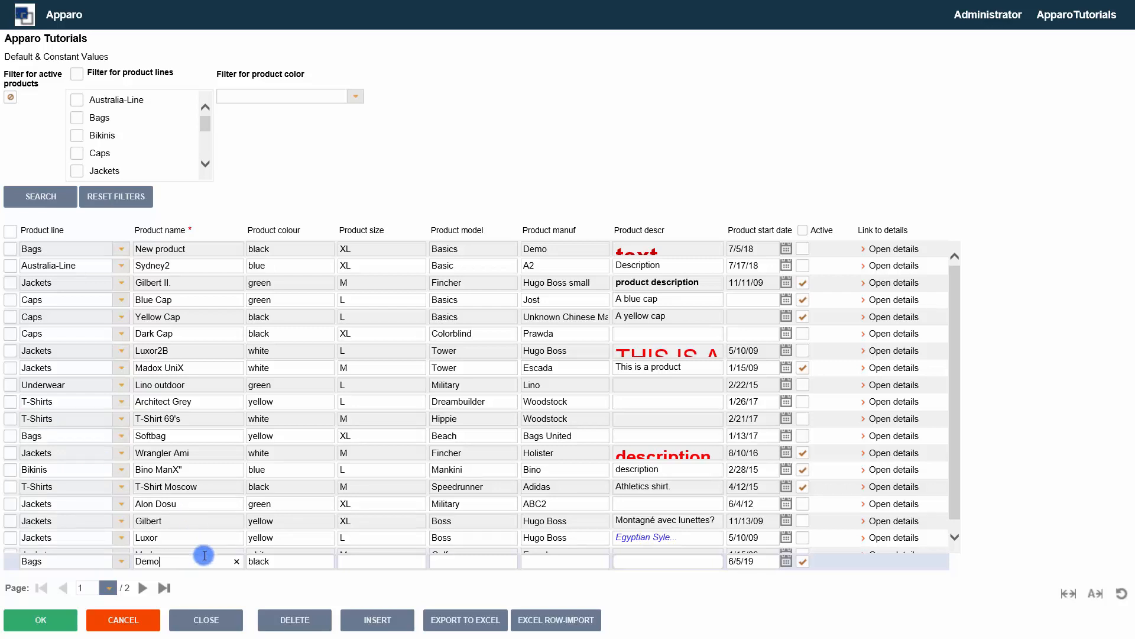
{"action": "left_click", "coordinate": [272, 561]}
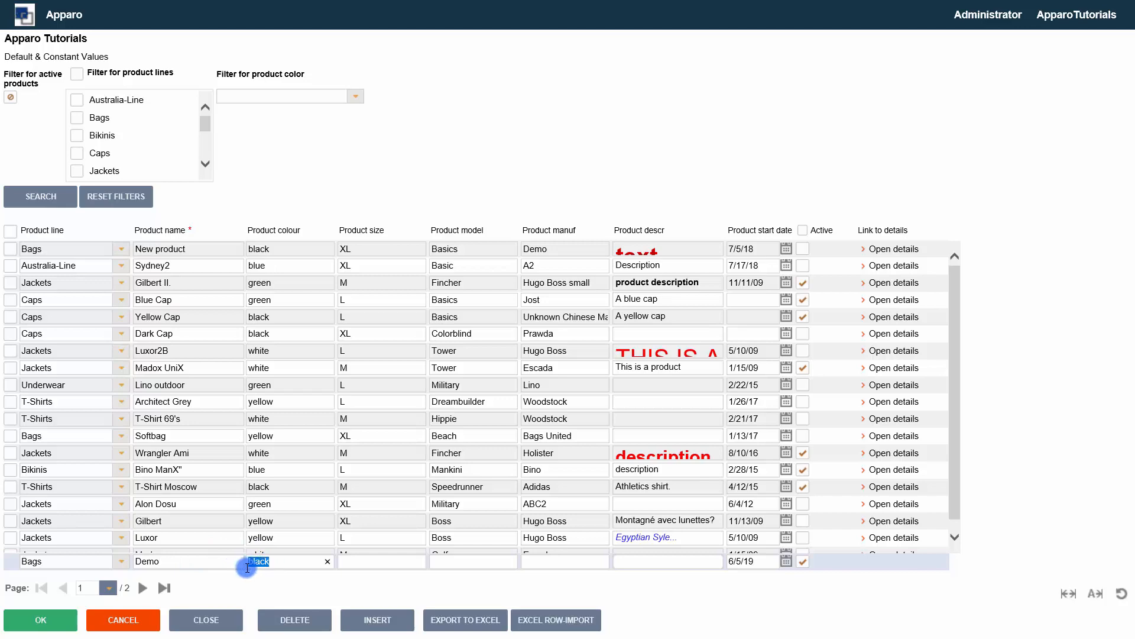
{"action": "type", "text": "green"}
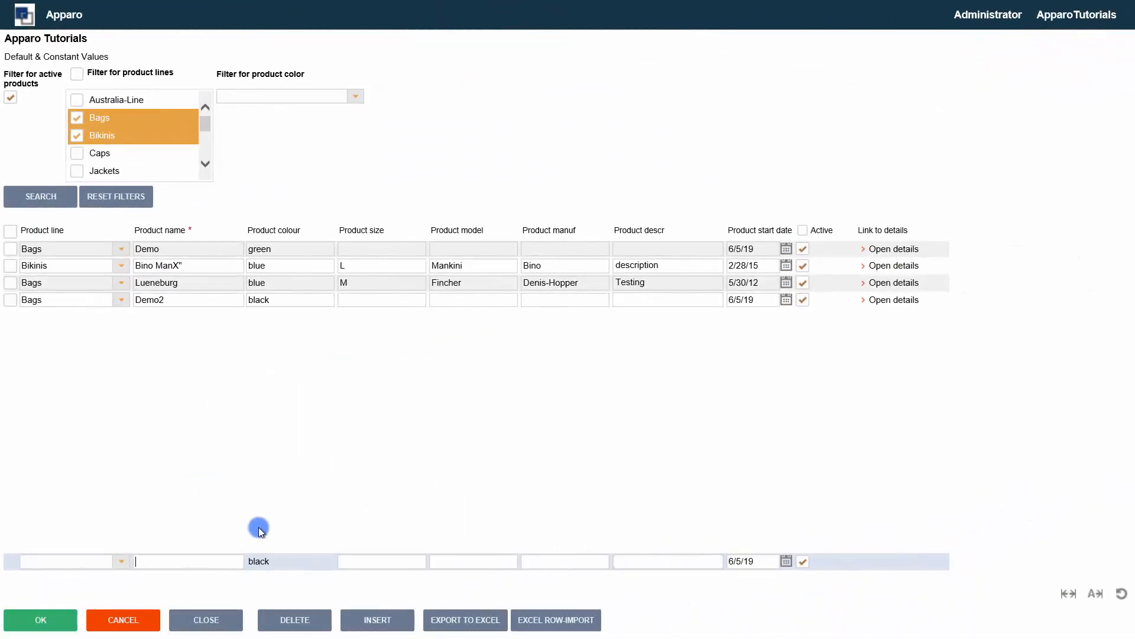
{"action": "left_click", "coordinate": [276, 563]}
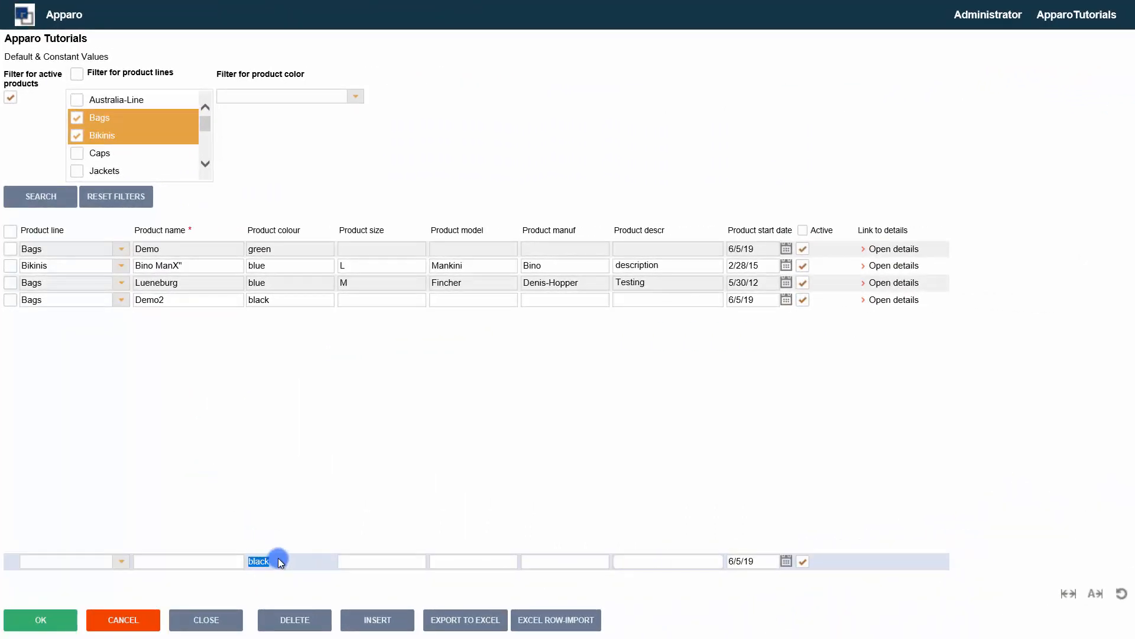
{"action": "left_click", "coordinate": [285, 545]}
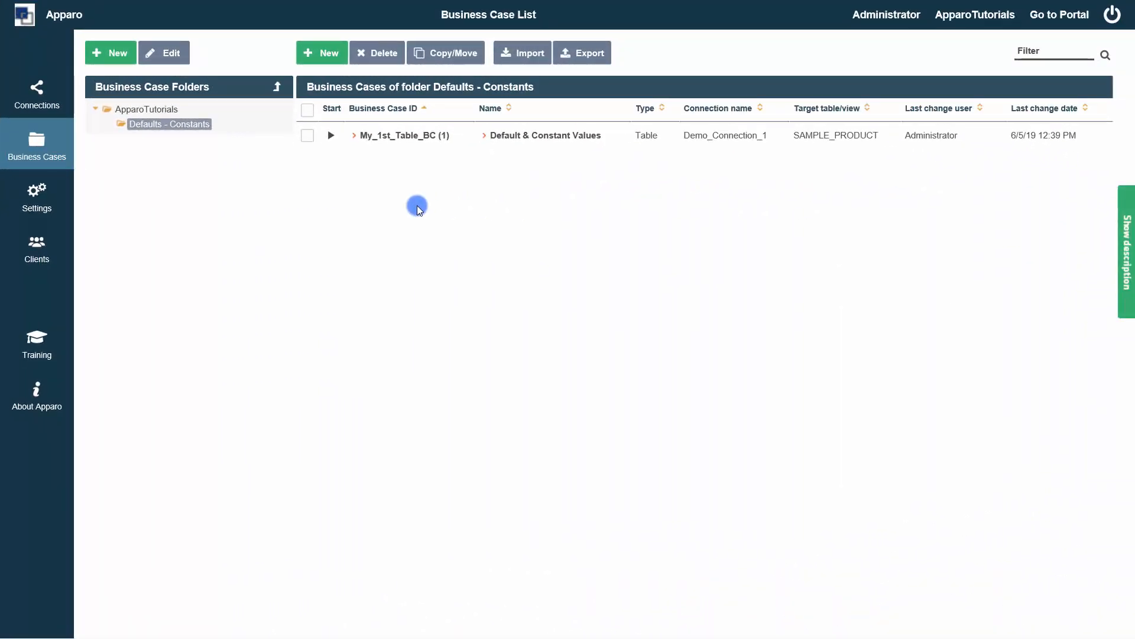
- Open the business case My_1st_Table_BC (1) for editing and test-run it to view its insert row, returning to the designer
{"action": "left_click", "coordinate": [412, 135]}
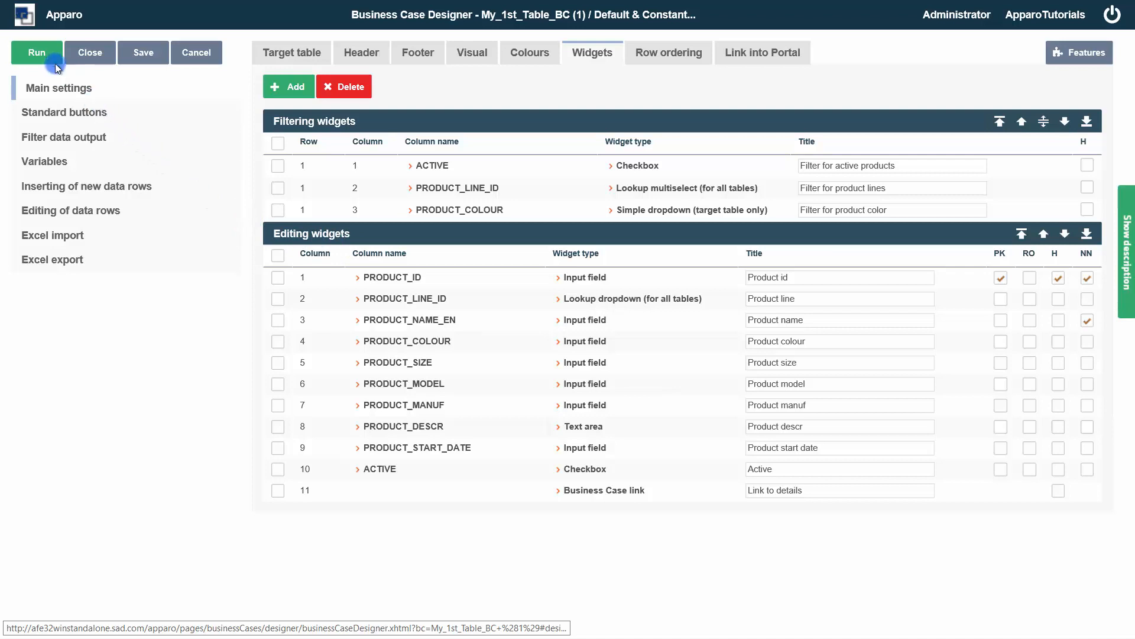
{"action": "left_click", "coordinate": [37, 52]}
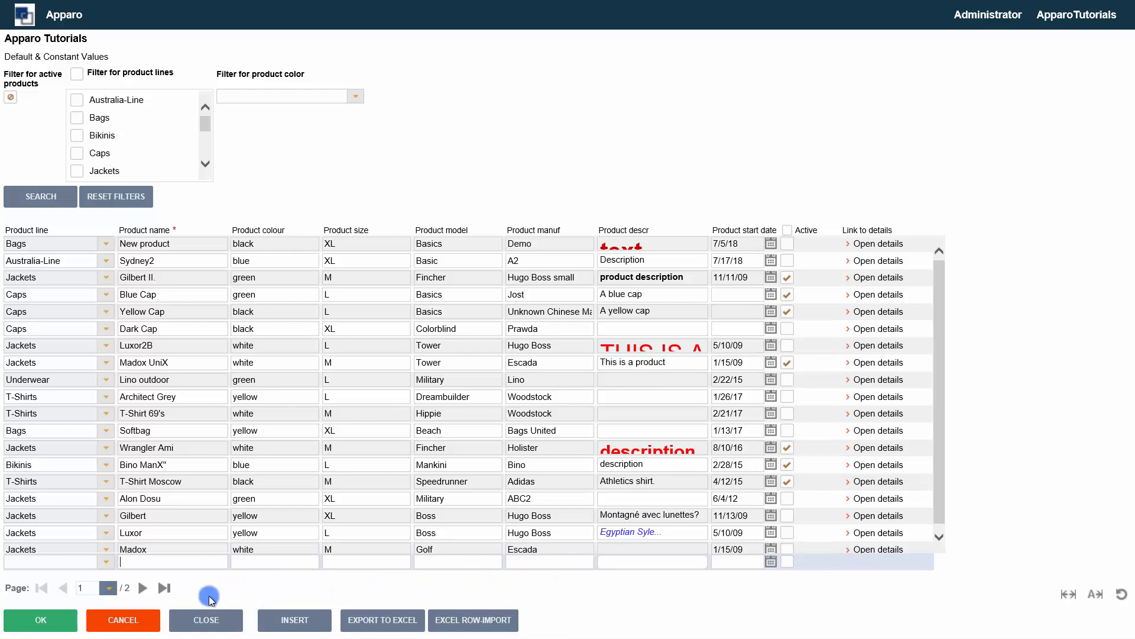
{"action": "left_click", "coordinate": [142, 619]}
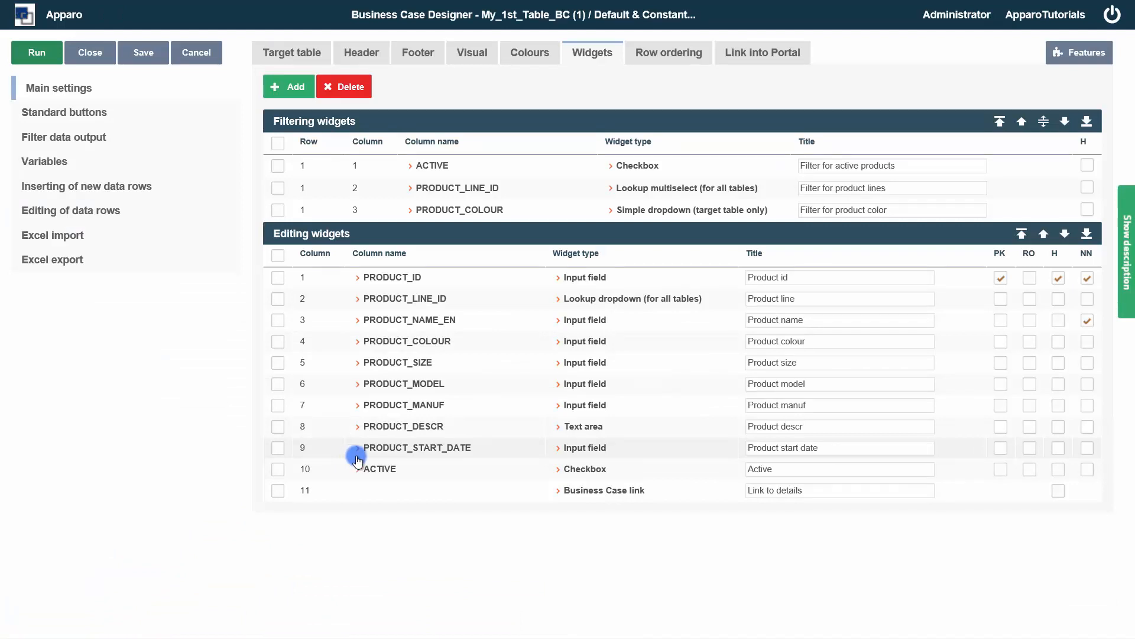
- Set the default value of the ACTIVE editing widget to 1
{"action": "left_click", "coordinate": [374, 470]}
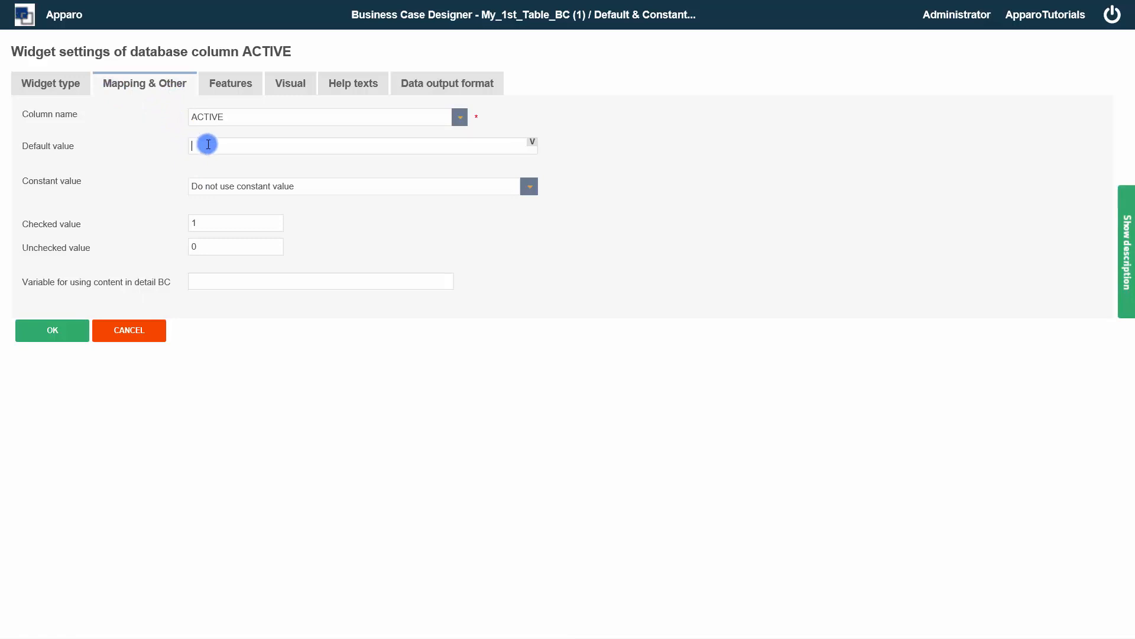
{"action": "type", "text": "1"}
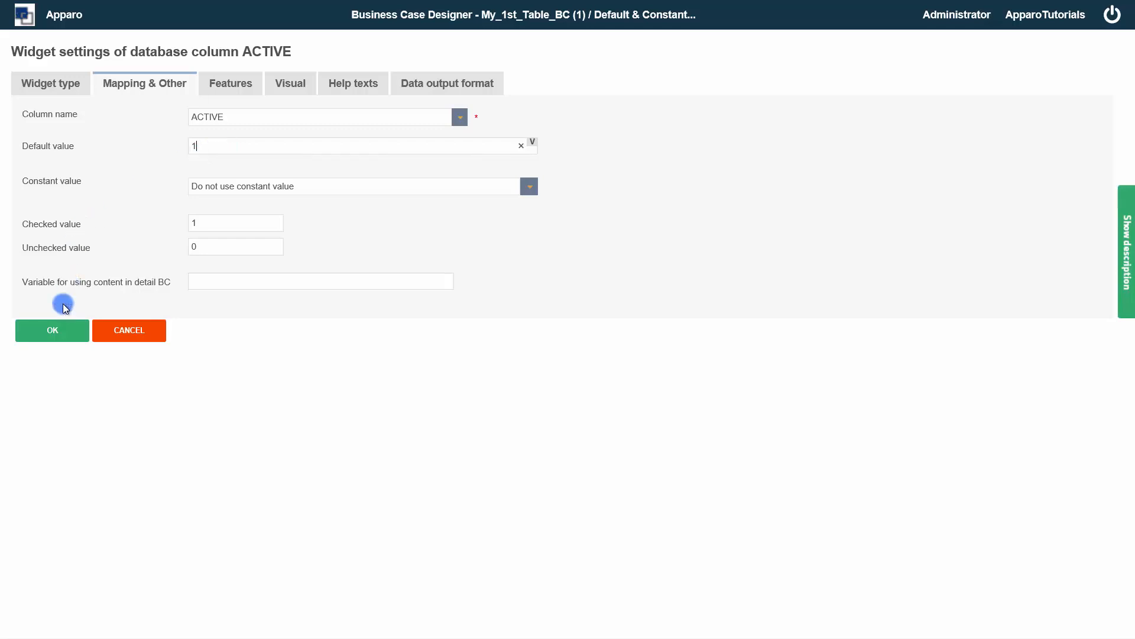
{"action": "left_click", "coordinate": [55, 324]}
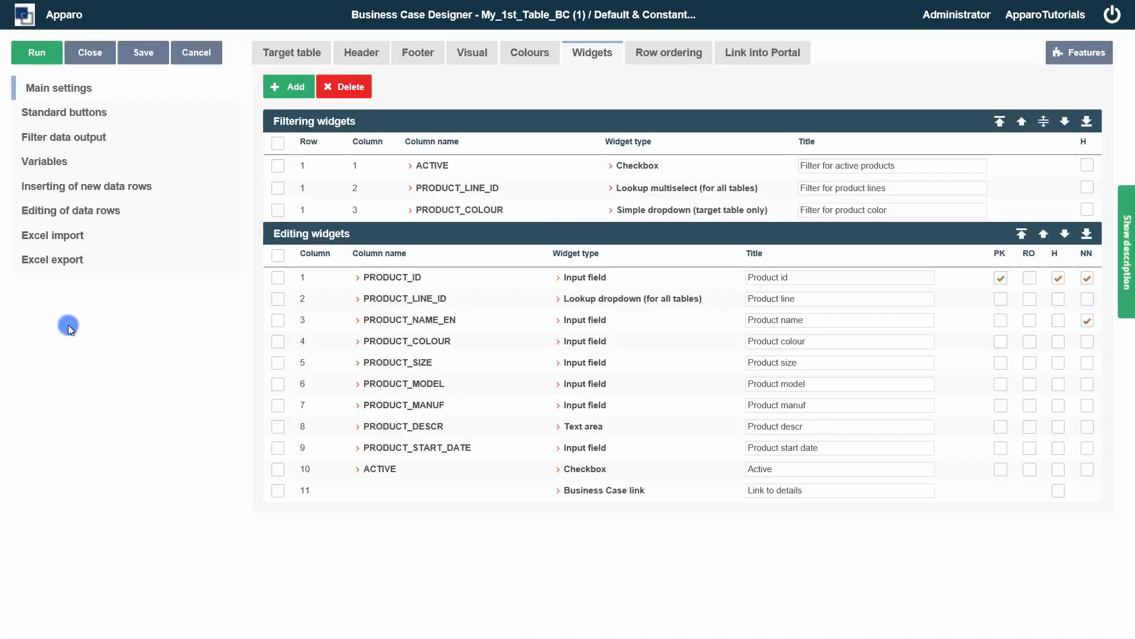
- Set the default value of the PRODUCT_COLOUR editing widget to black
{"action": "left_click", "coordinate": [384, 341]}
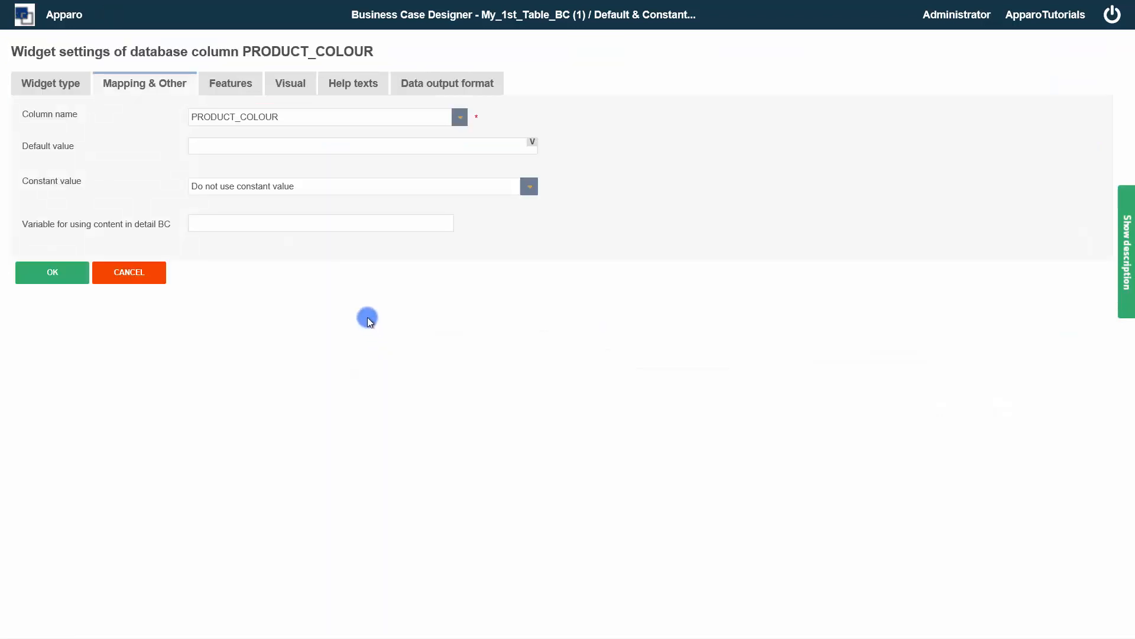
{"action": "left_click", "coordinate": [218, 147]}
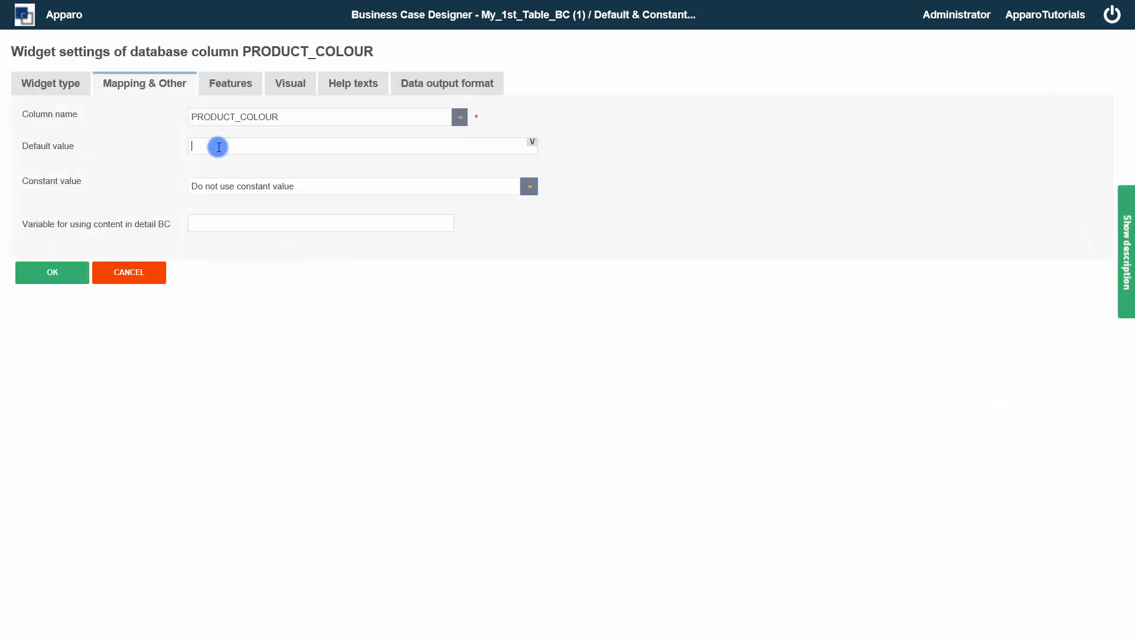
{"action": "type", "text": "black"}
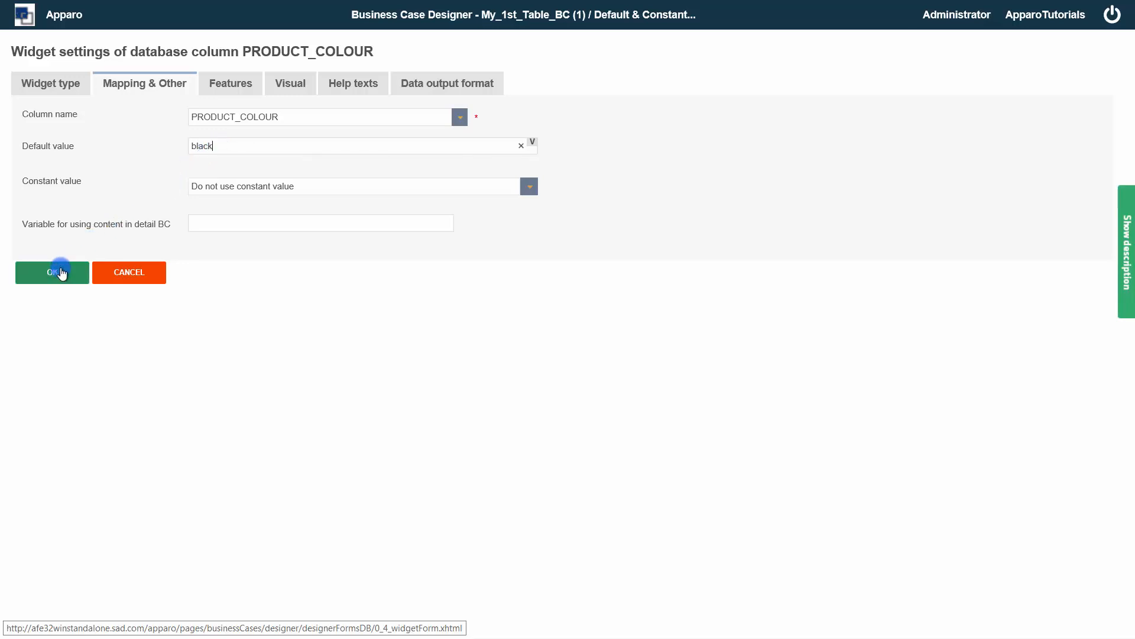
{"action": "left_click", "coordinate": [61, 273]}
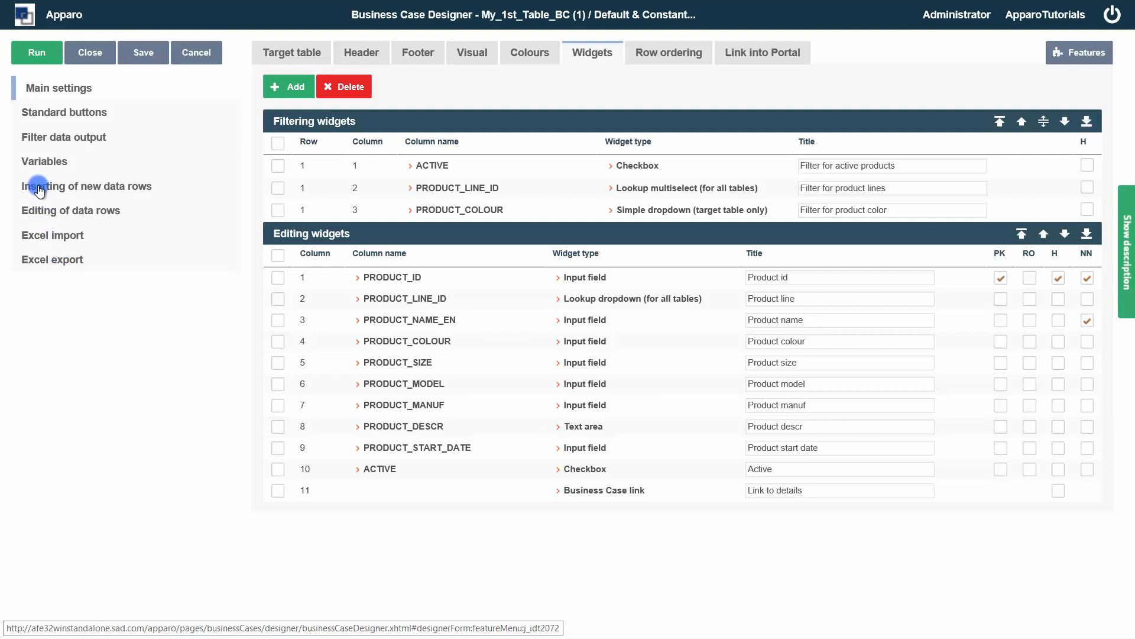
- Run the business case, check the default colour and active flag in the insert row, and return to the designer
{"action": "left_click", "coordinate": [32, 66]}
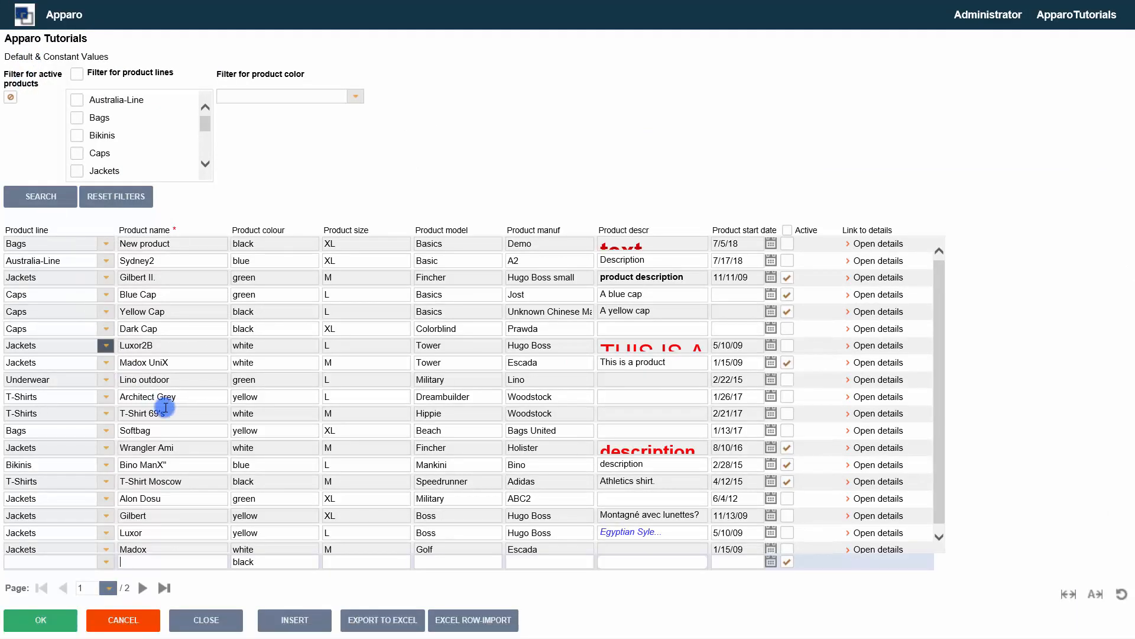
{"action": "left_click", "coordinate": [266, 559]}
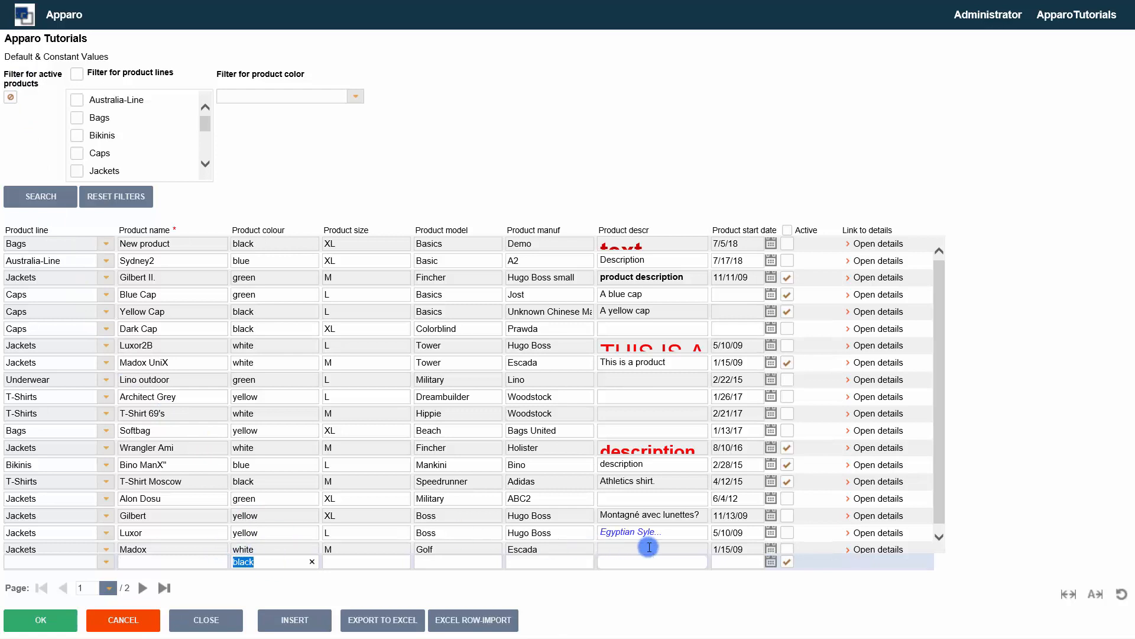
{"action": "left_click", "coordinate": [785, 563]}
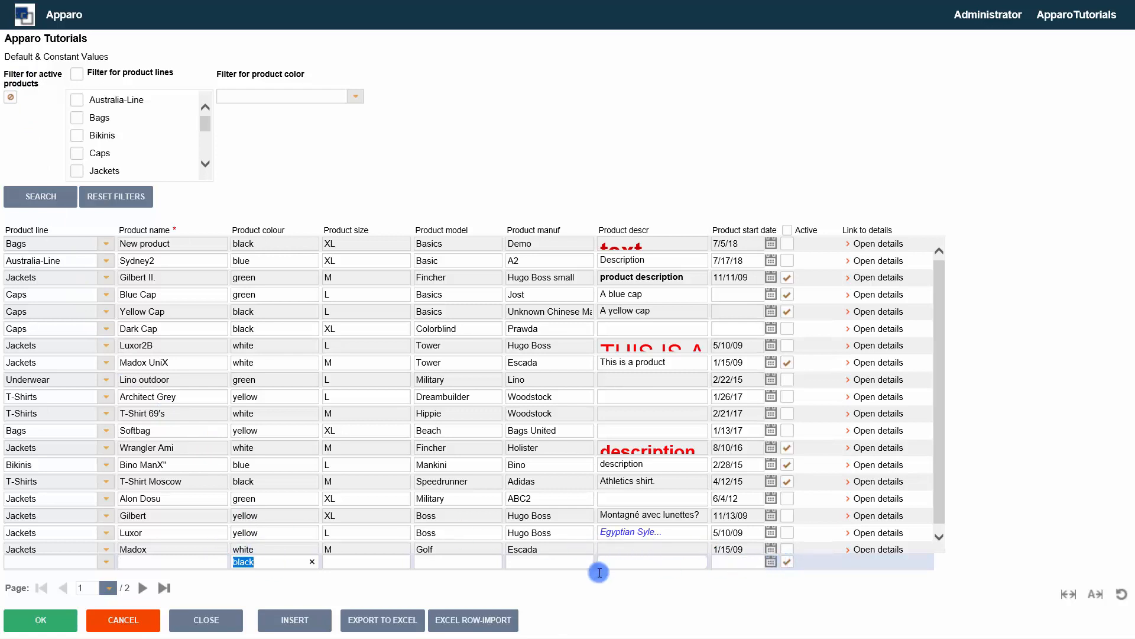
{"action": "left_click", "coordinate": [155, 619]}
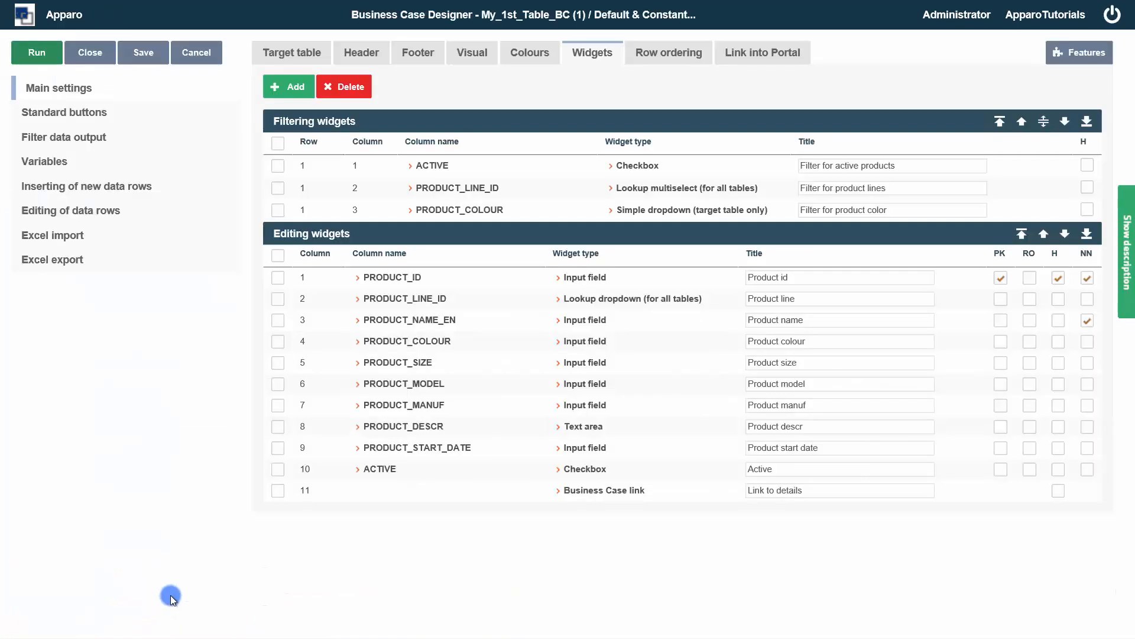
- Set the default value of the PRODUCT_START_DATE editing widget to the internal variable <%CURRENT_DATE%>
{"action": "left_click", "coordinate": [401, 449]}
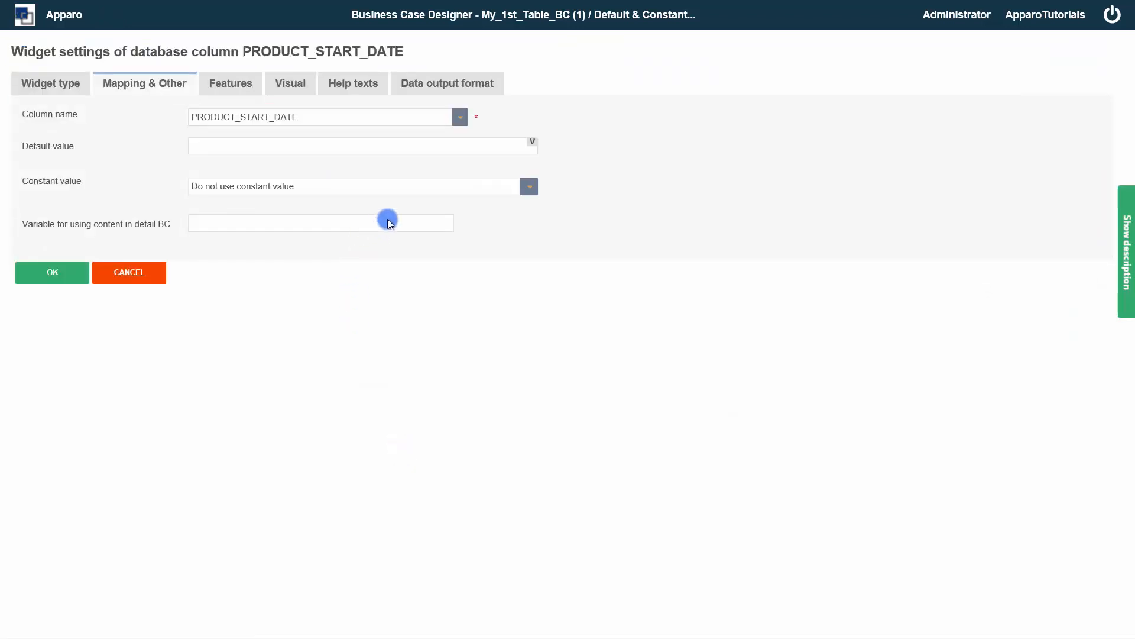
{"action": "left_click", "coordinate": [529, 145]}
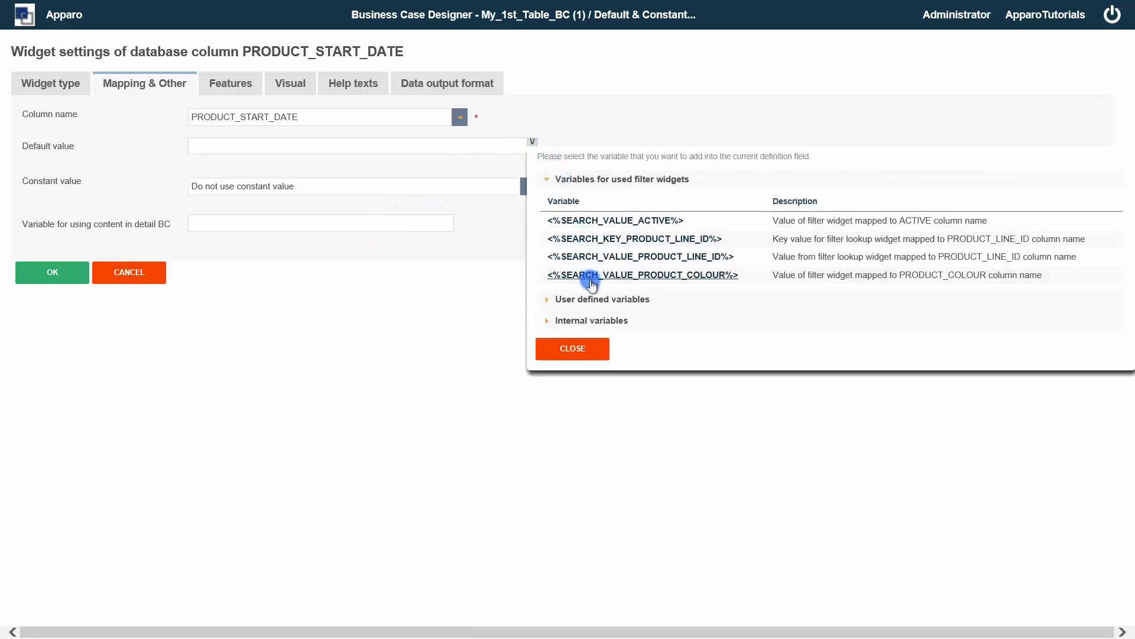
{"action": "left_click", "coordinate": [578, 319]}
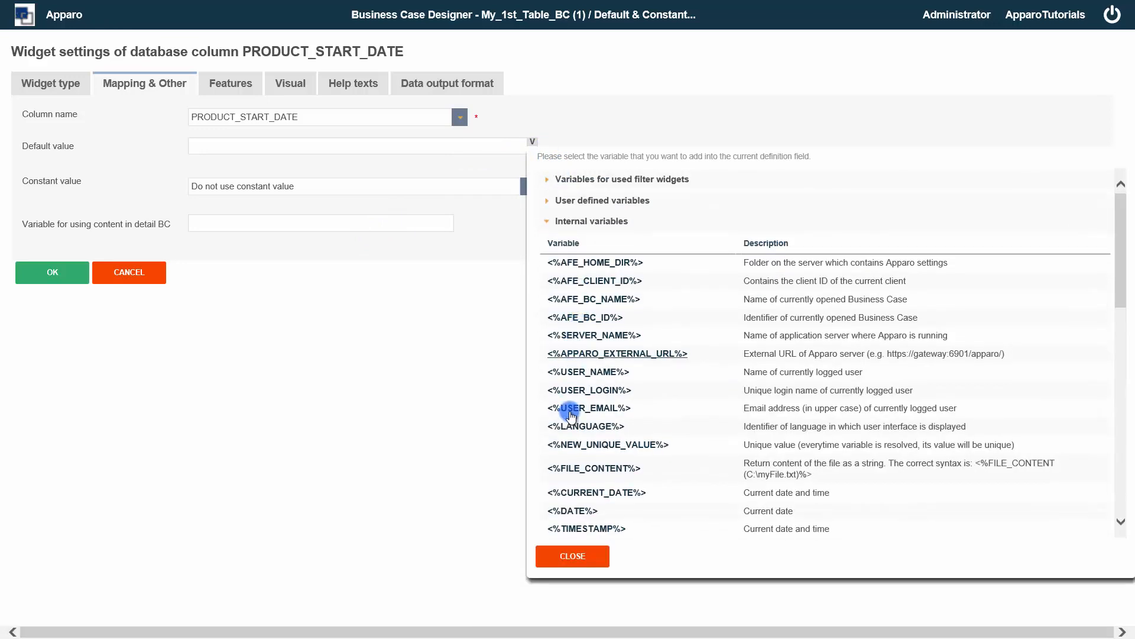
{"action": "left_click", "coordinate": [588, 493]}
{"action": "left_click", "coordinate": [66, 278]}
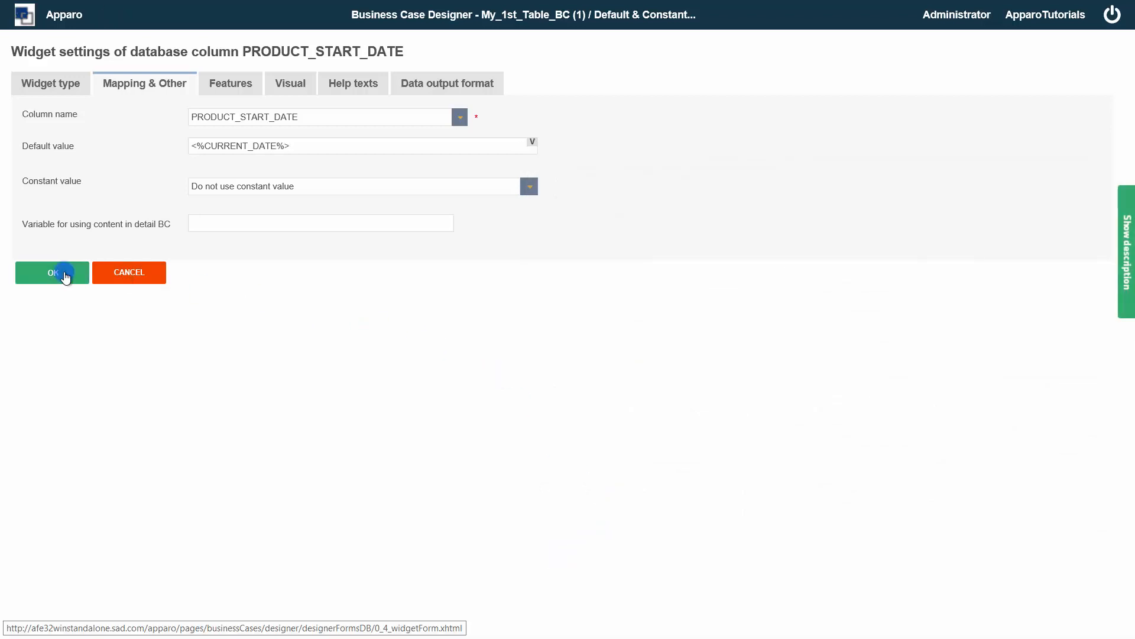
- Run the business case and check the default start date and colour in the insert row
{"action": "left_click", "coordinate": [24, 60]}
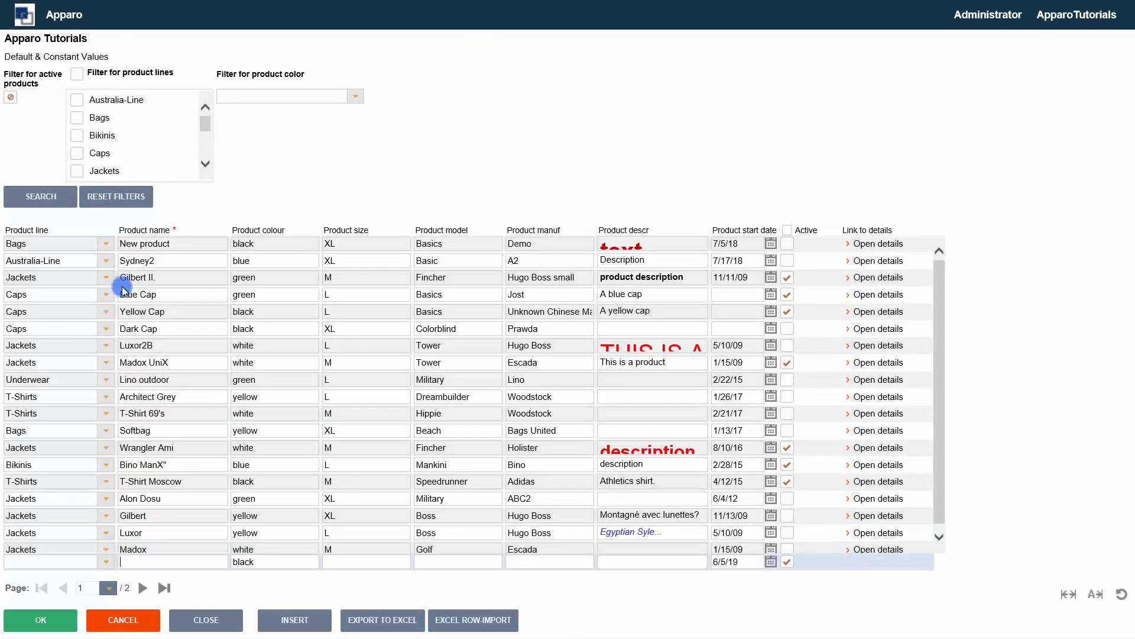
{"action": "left_click_drag", "start_coordinate": [746, 566], "coordinate": [726, 567]}
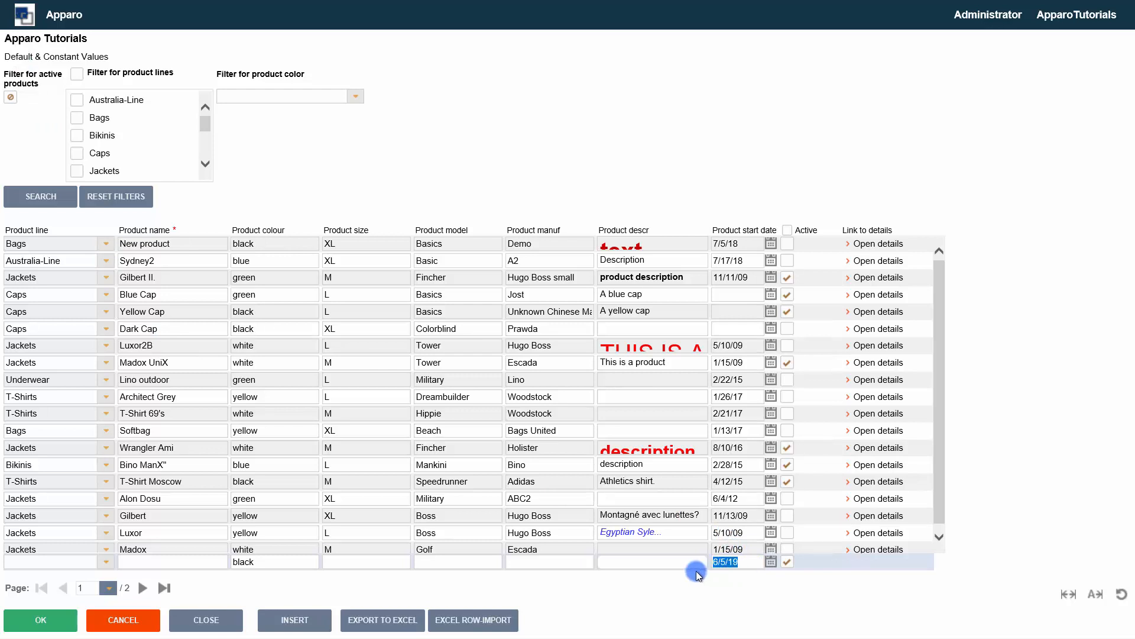
{"action": "left_click", "coordinate": [267, 557]}
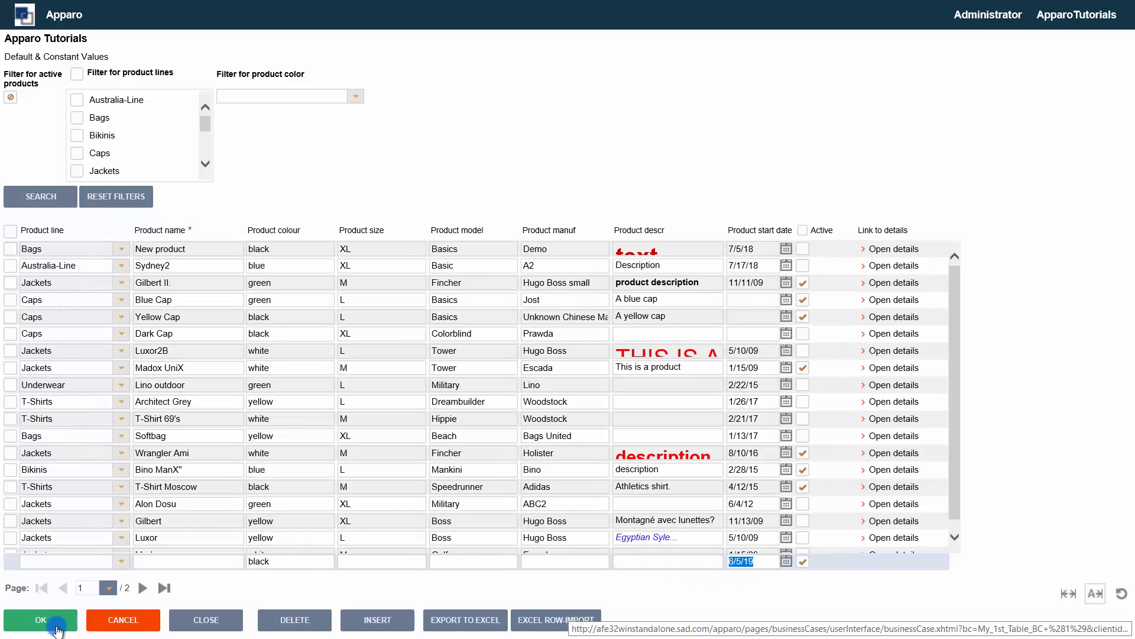
{"action": "left_click", "coordinate": [58, 629]}
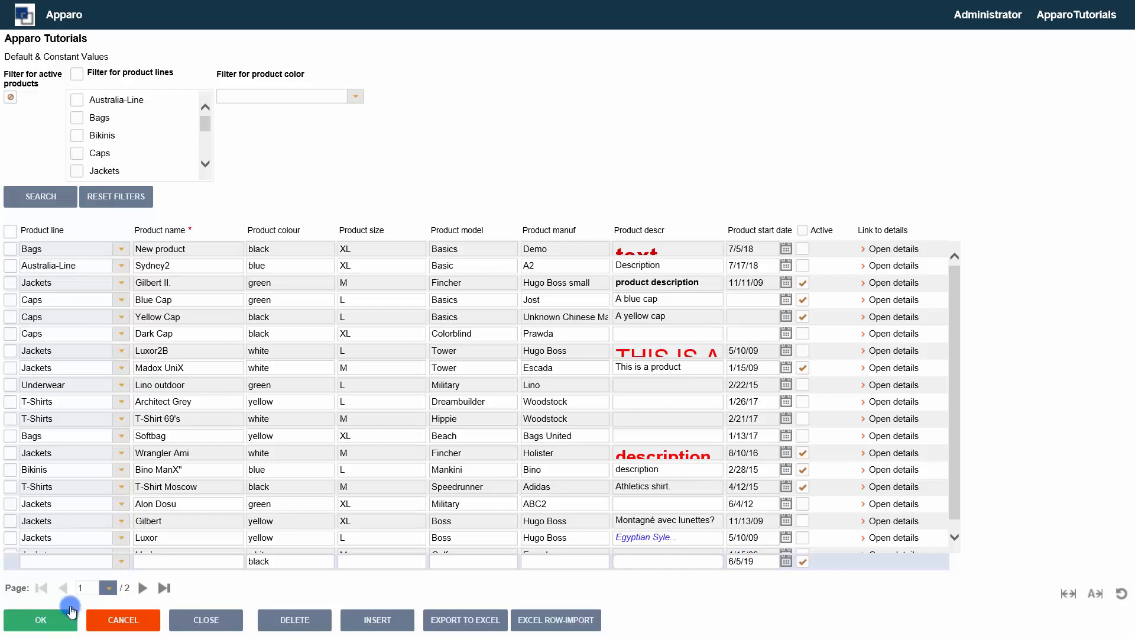
- Insert a new product with product line Bags, name Demo and colour green, keeping the default start date and active flag
{"action": "left_click", "coordinate": [117, 565]}
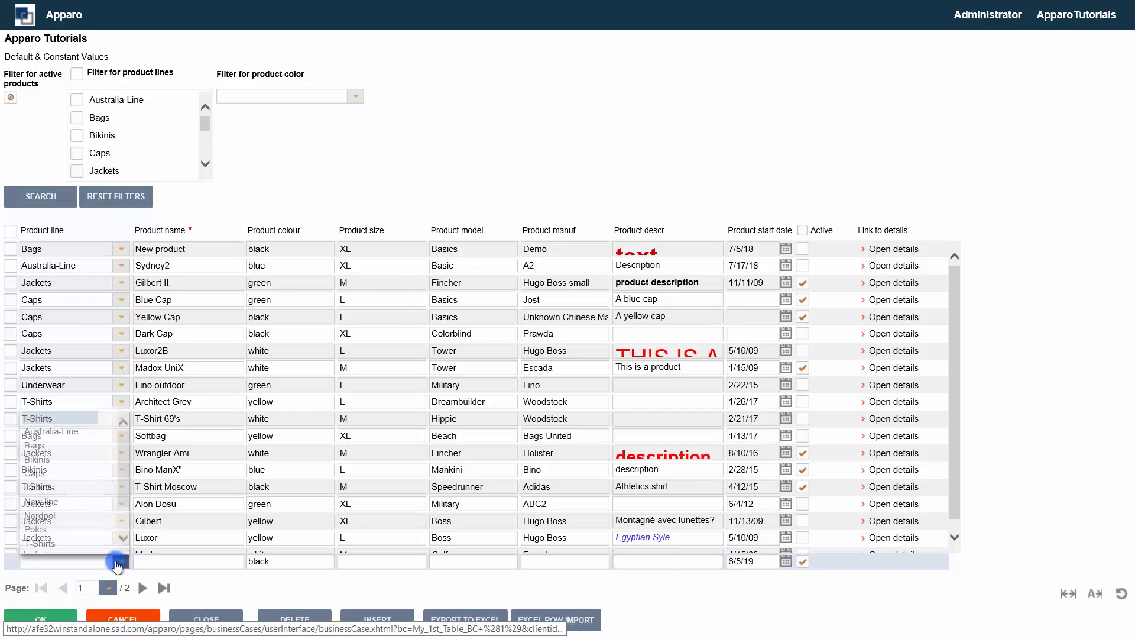
{"action": "left_click", "coordinate": [71, 451]}
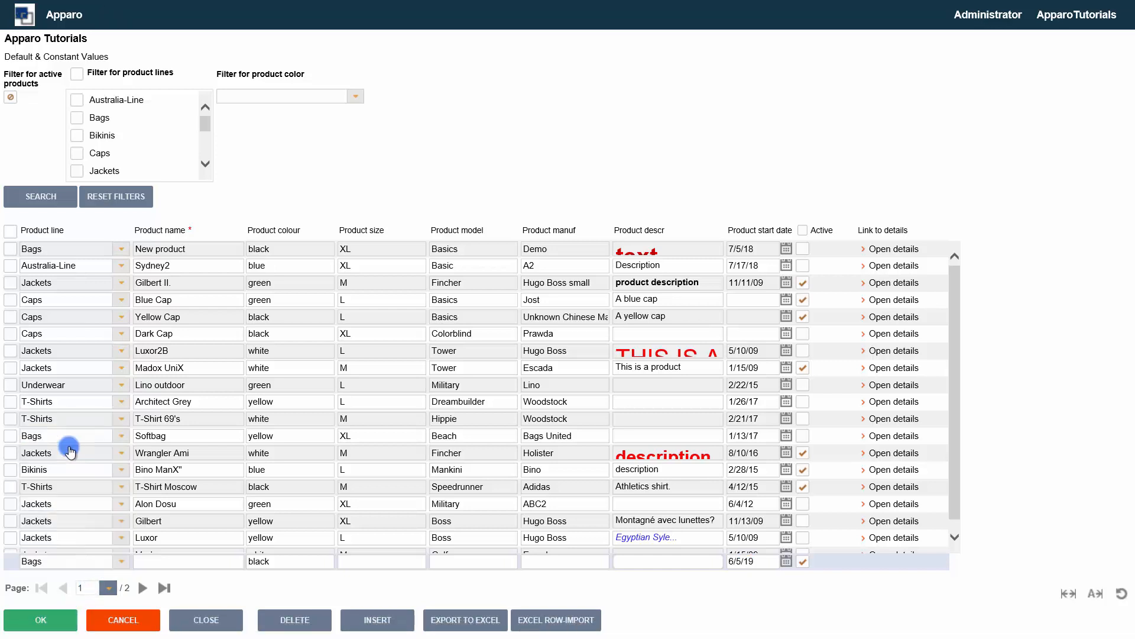
{"action": "left_click", "coordinate": [185, 564]}
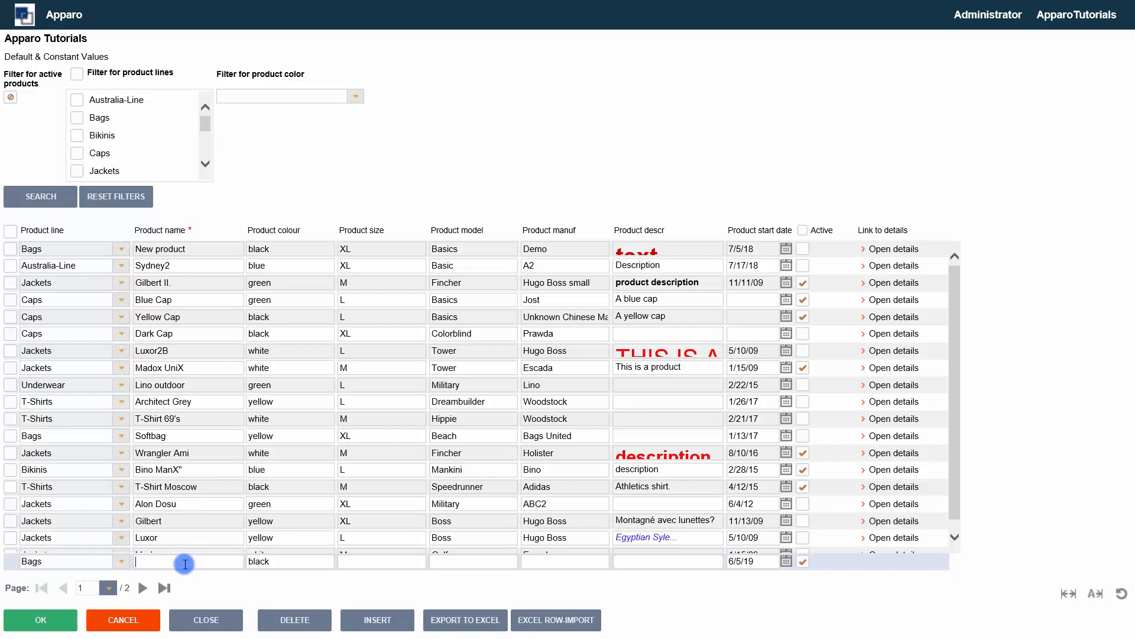
{"action": "type", "text": "Demo"}
{"action": "left_click", "coordinate": [272, 560]}
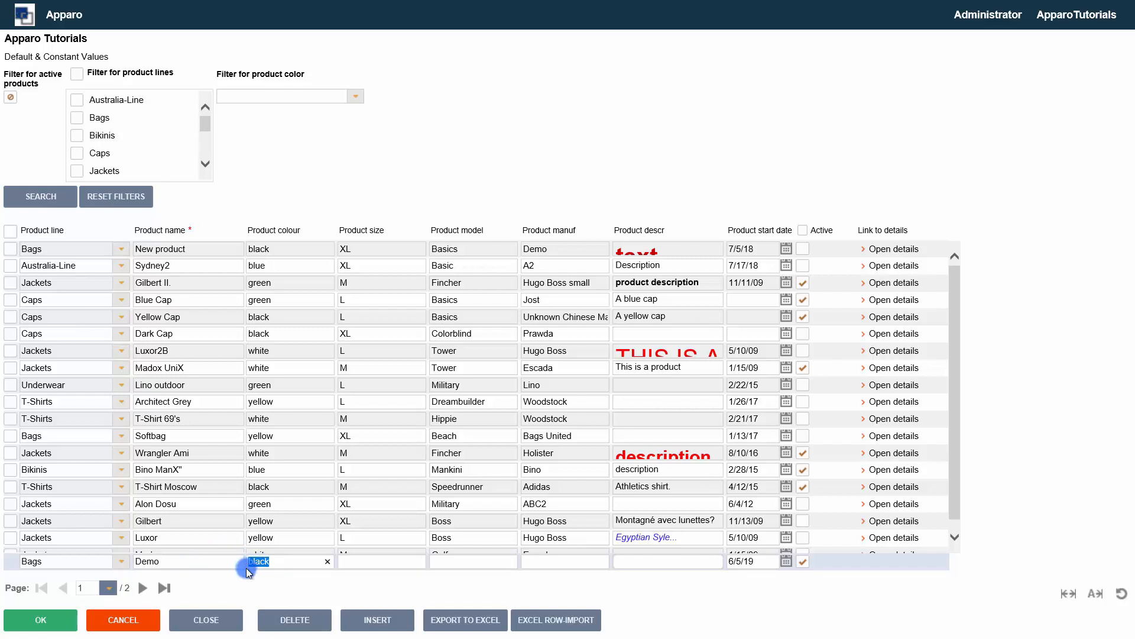
{"action": "type", "text": "green"}
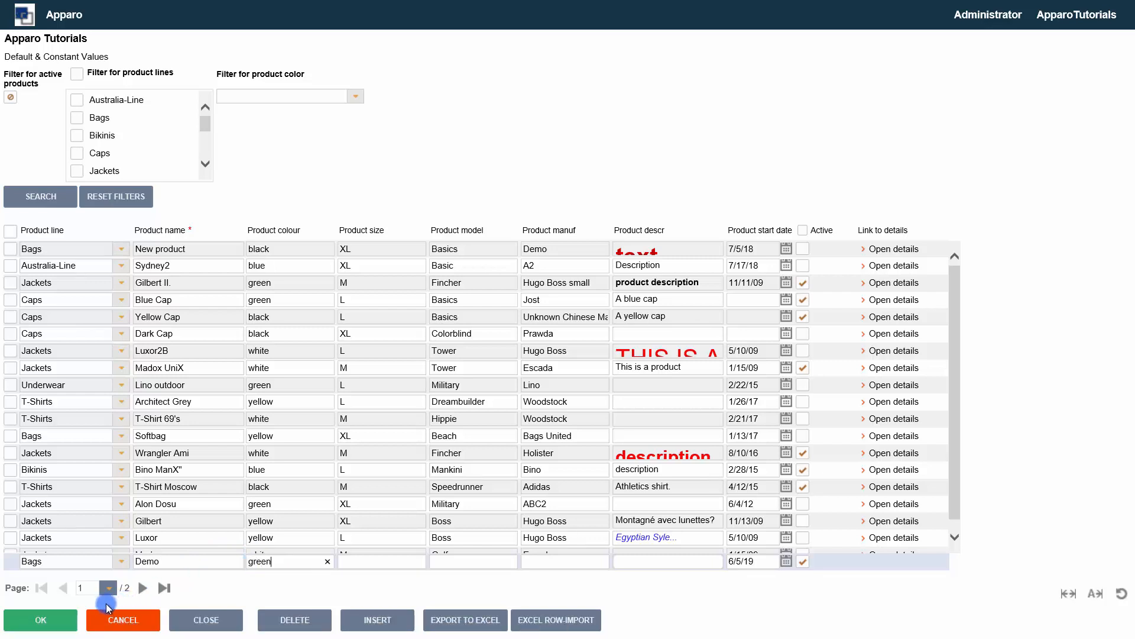
{"action": "left_click", "coordinate": [58, 619]}
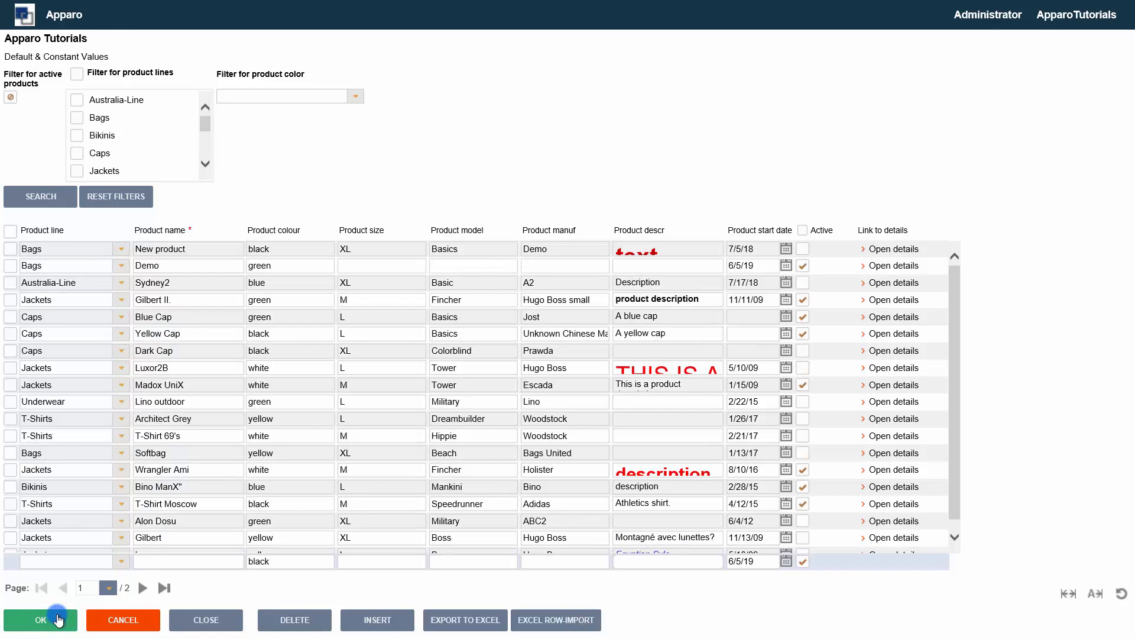
- Select the green Demo product row and exit the running business case to the designer
{"action": "left_click", "coordinate": [10, 266]}
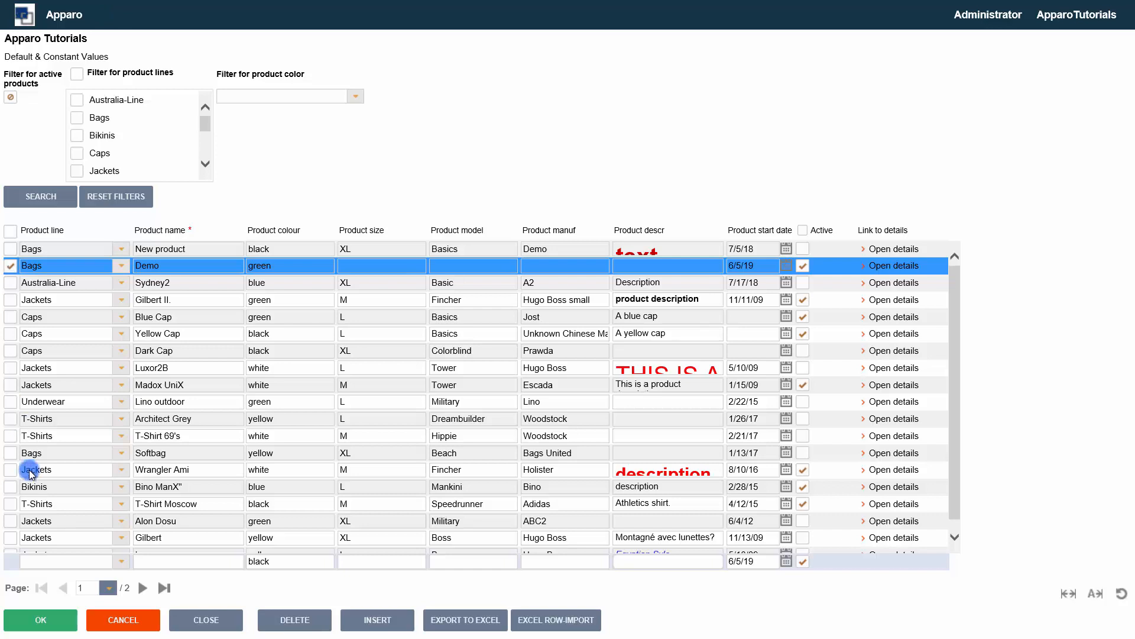
{"action": "left_click", "coordinate": [119, 621]}
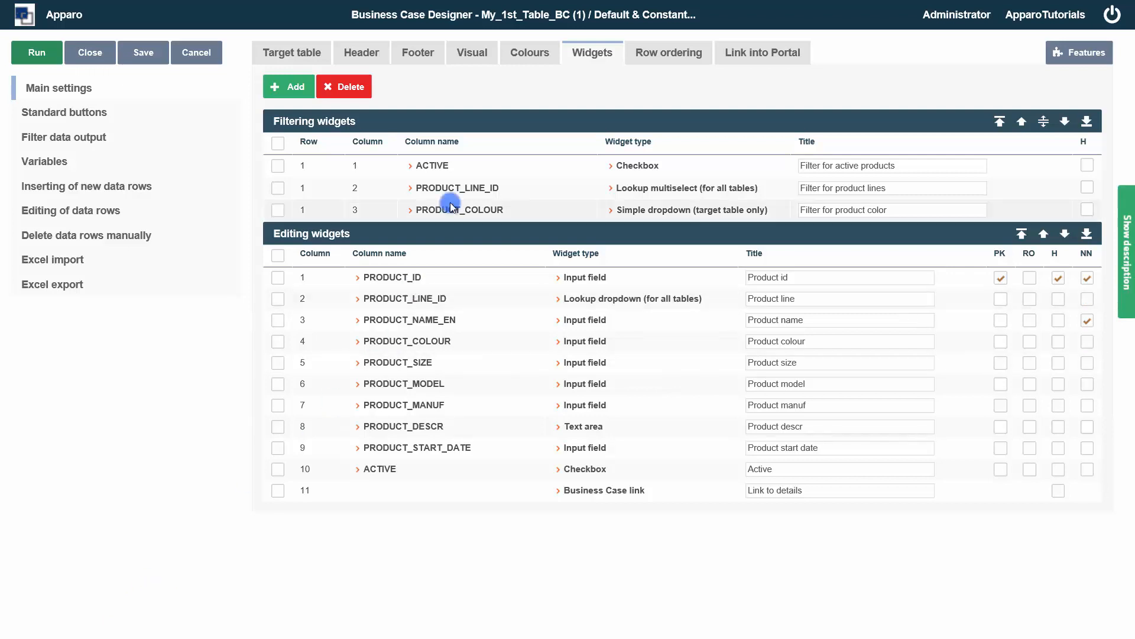
- Set a default value for the ACTIVE filtering widget so that the active-products filter starts checked
{"action": "left_click", "coordinate": [443, 168]}
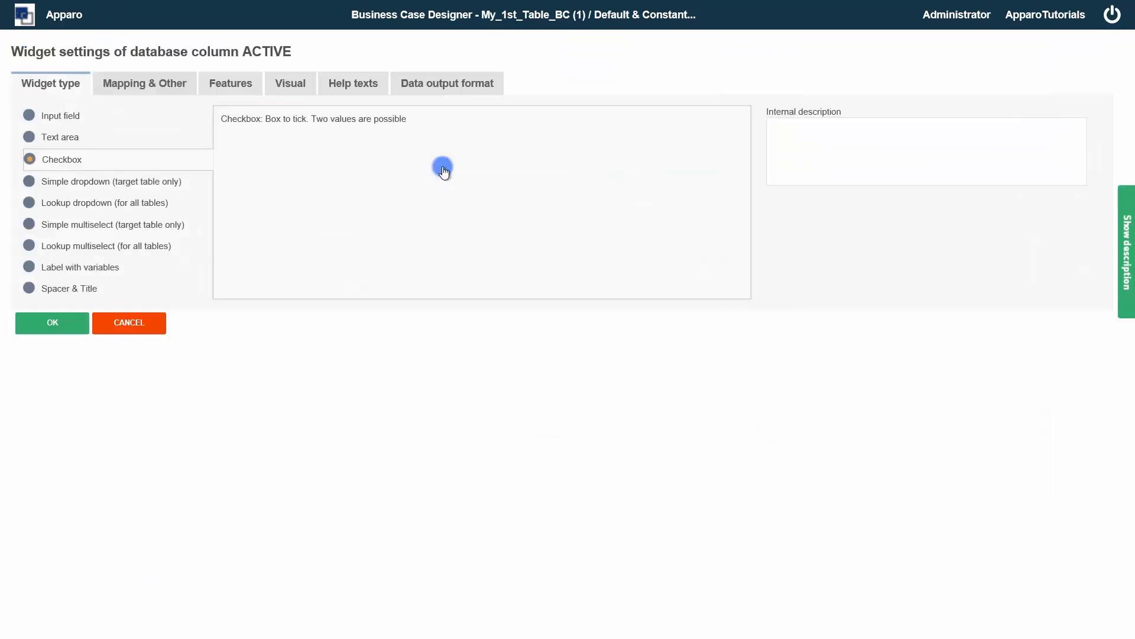
{"action": "left_click", "coordinate": [184, 88]}
{"action": "left_click", "coordinate": [207, 144]}
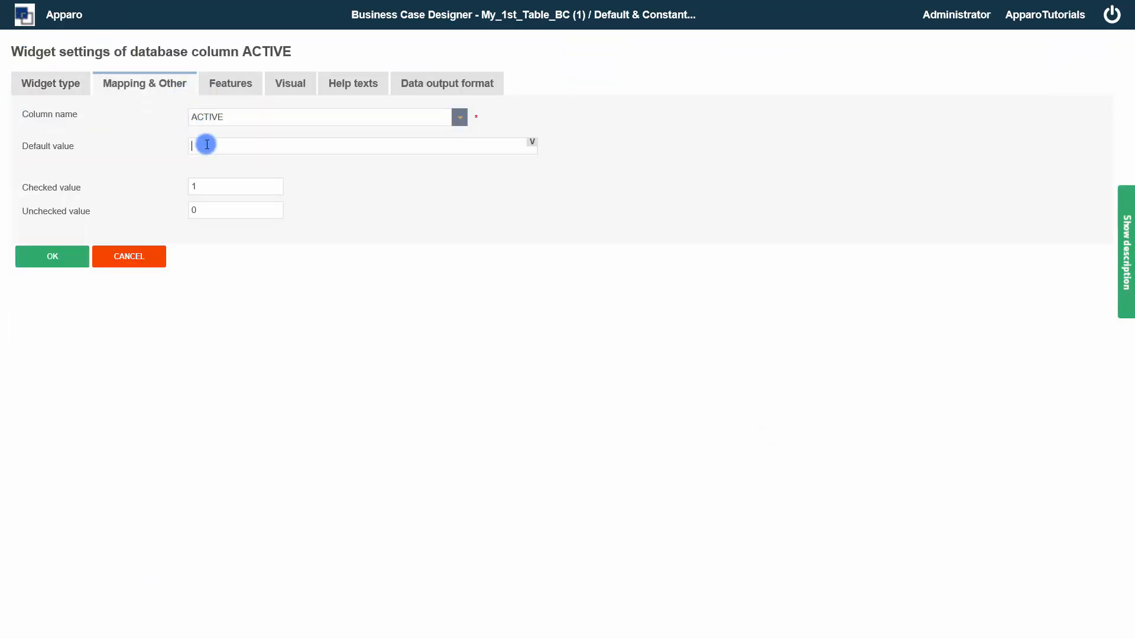
{"action": "left_click", "coordinate": [70, 254]}
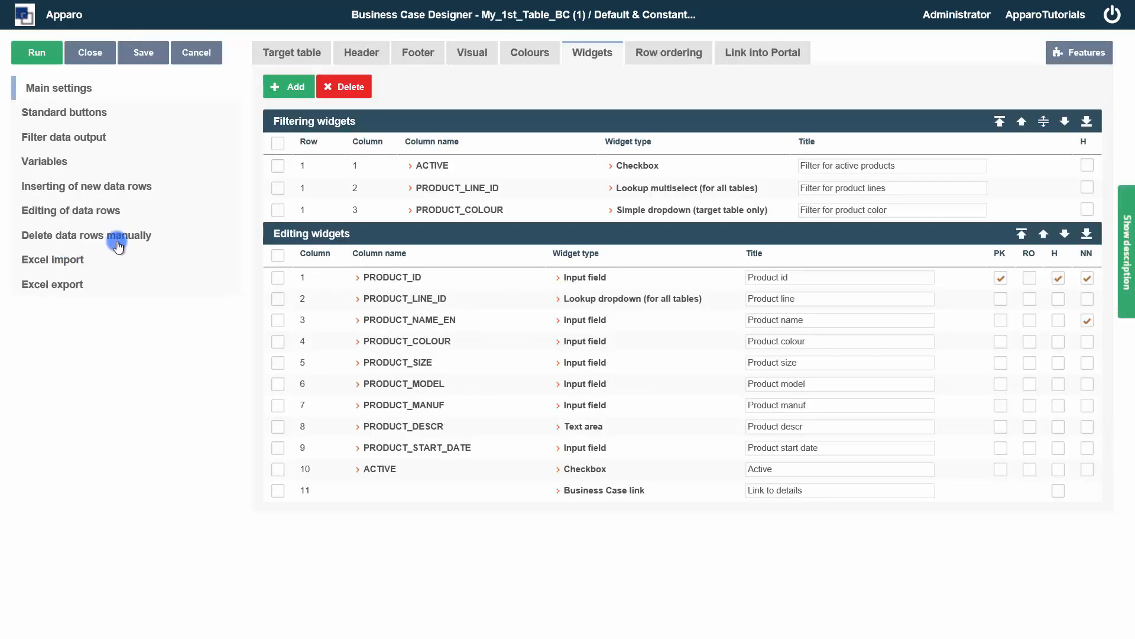
- Add a report variable named selectedProductLines with the default value "Bags, Bikinis"
{"action": "left_click", "coordinate": [480, 189]}
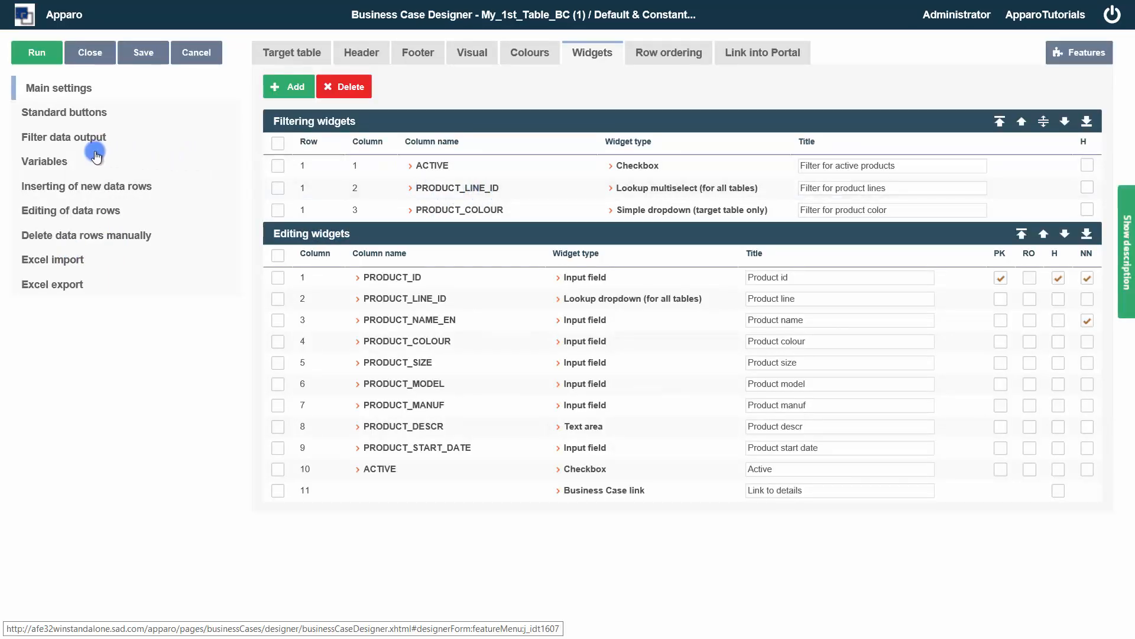
{"action": "left_click", "coordinate": [52, 162]}
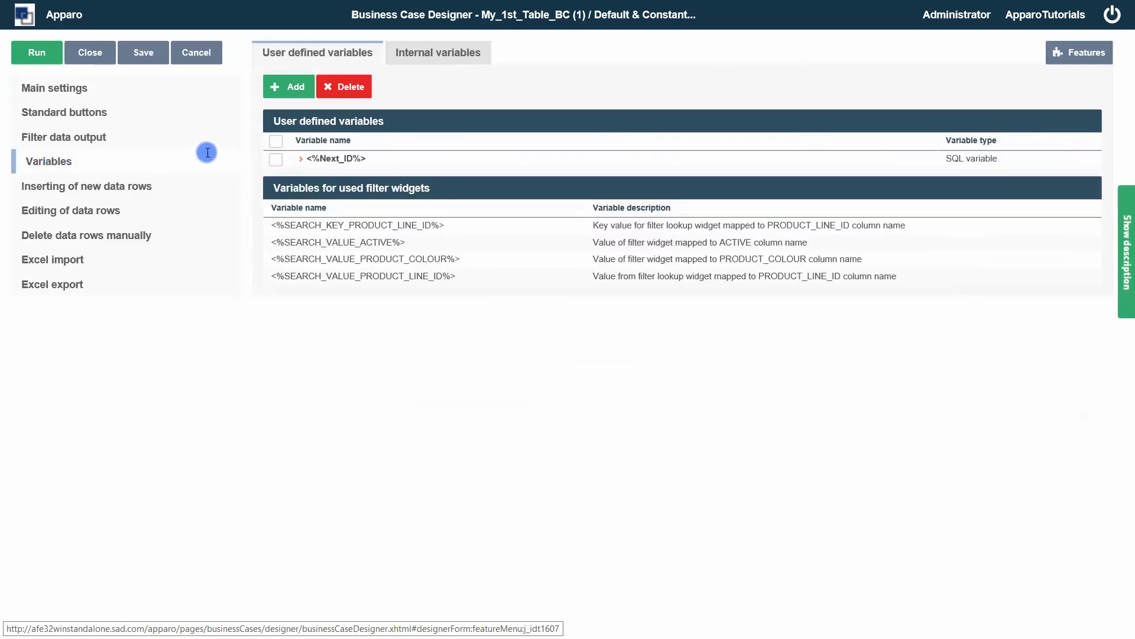
{"action": "left_click", "coordinate": [285, 97]}
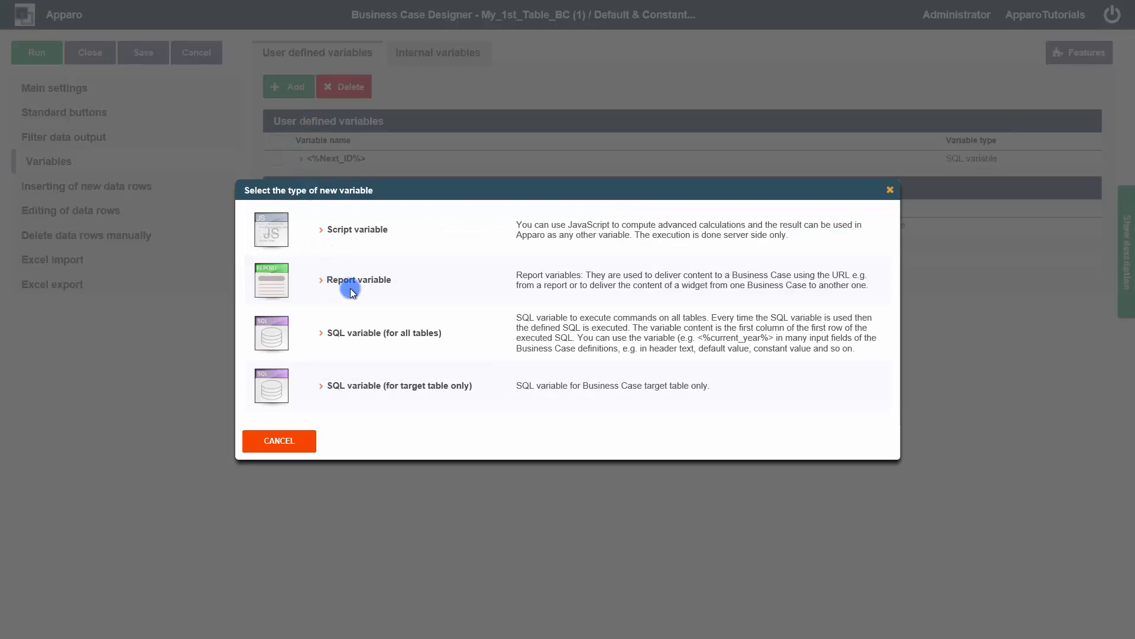
{"action": "left_click", "coordinate": [364, 287]}
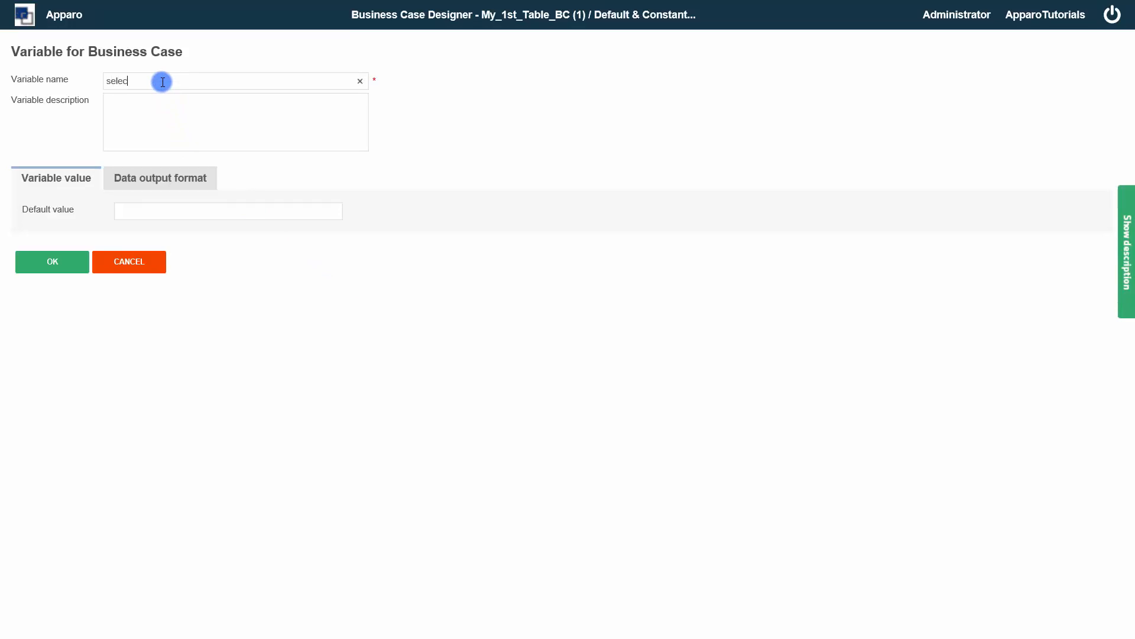
{"action": "left_click", "coordinate": [162, 82]}
{"action": "type", "text": "selectedProductLines"}
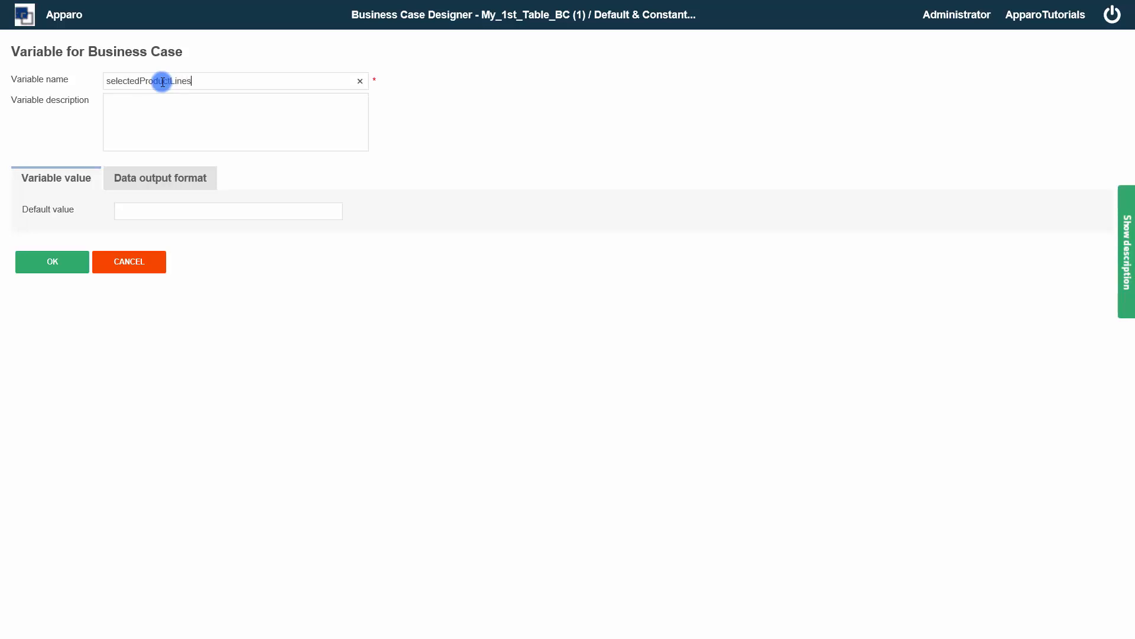
{"action": "left_click", "coordinate": [145, 211]}
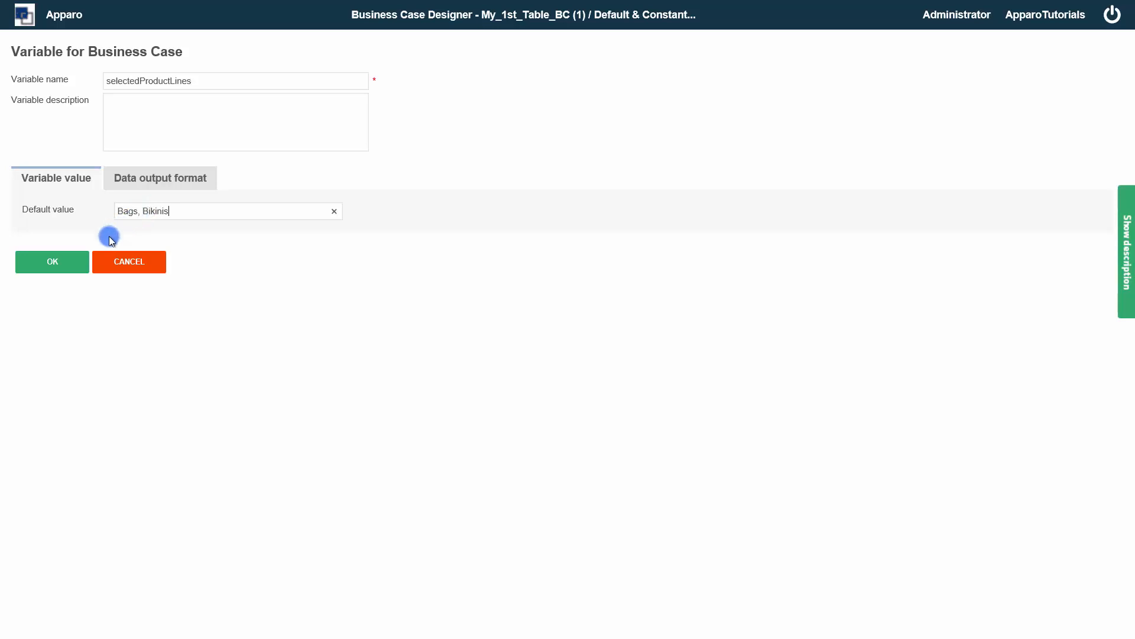
{"action": "left_click", "coordinate": [37, 264]}
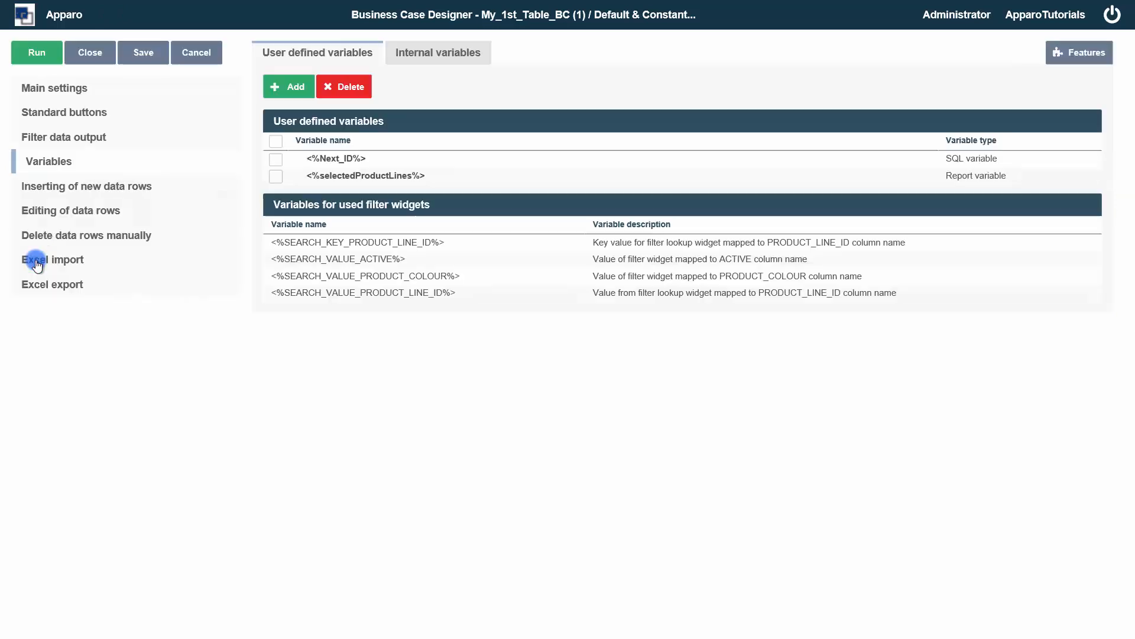
- Set the default value of the PRODUCT_LINE_ID filtering widget to USE LABELS:<%selectedProductLines%>, using the user defined variable
{"action": "left_click", "coordinate": [45, 94]}
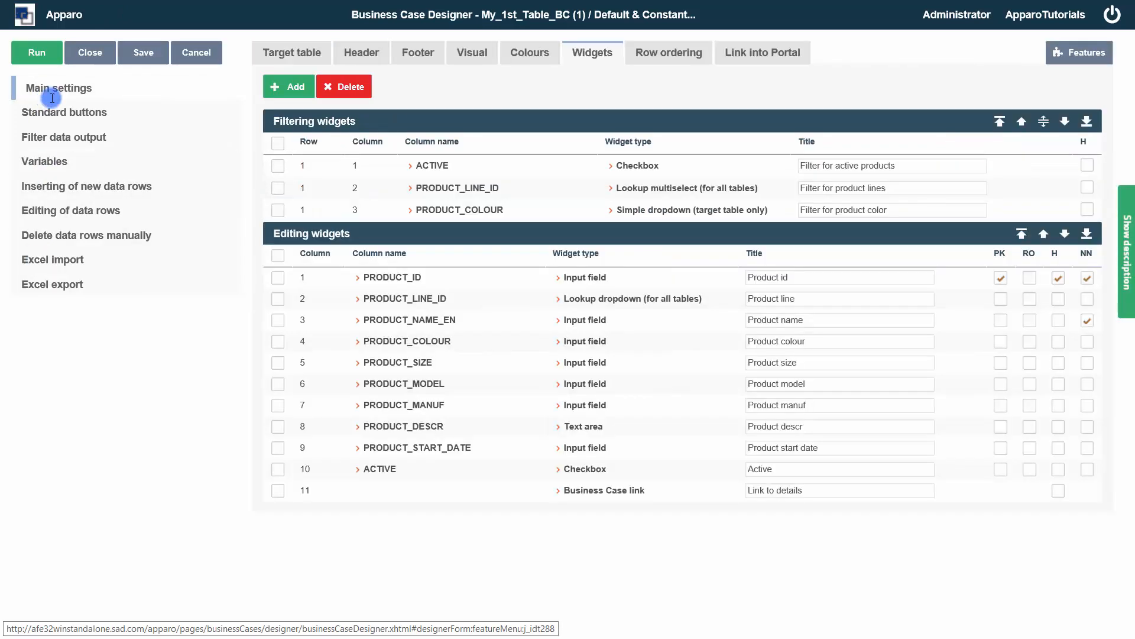
{"action": "left_click", "coordinate": [453, 189]}
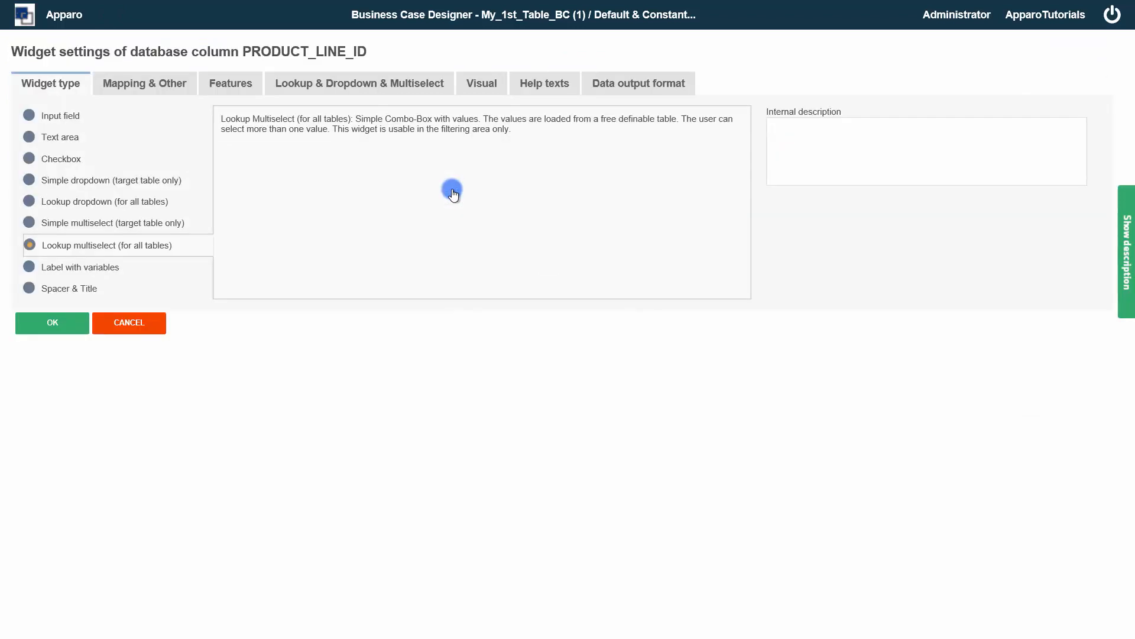
{"action": "left_click", "coordinate": [172, 89]}
{"action": "left_click", "coordinate": [201, 140]}
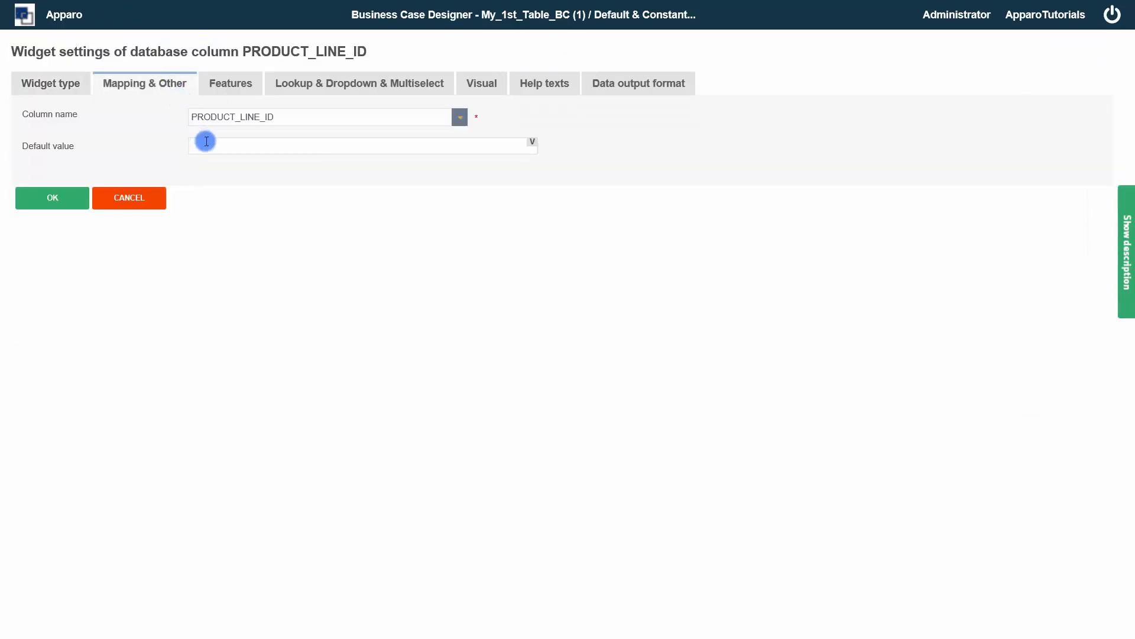
{"action": "left_click", "coordinate": [301, 86]}
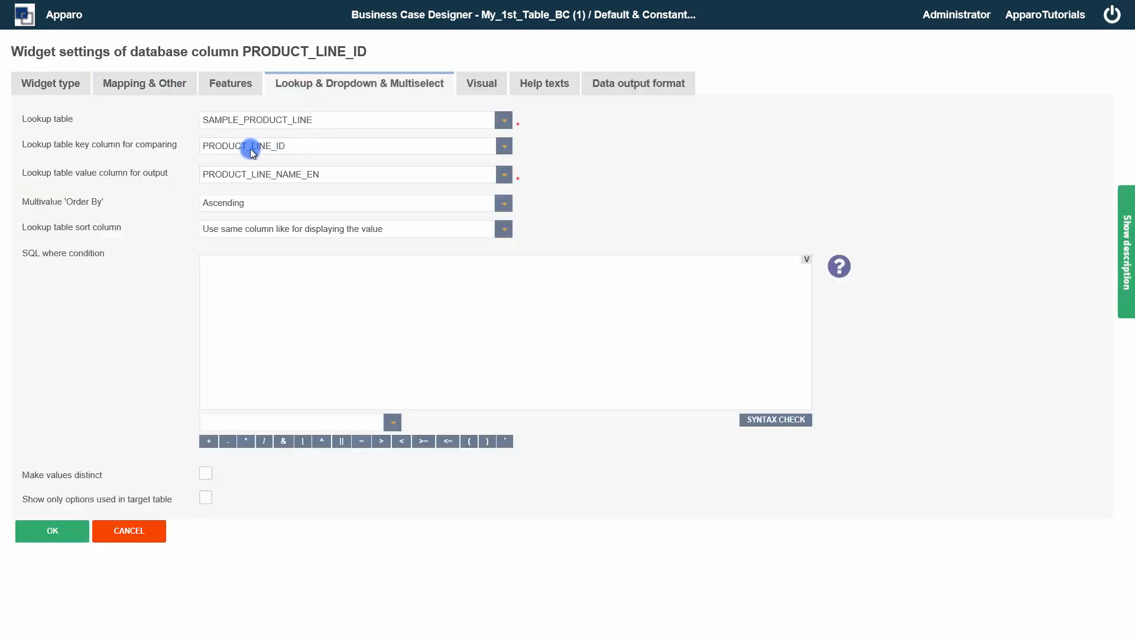
{"action": "left_click", "coordinate": [151, 84]}
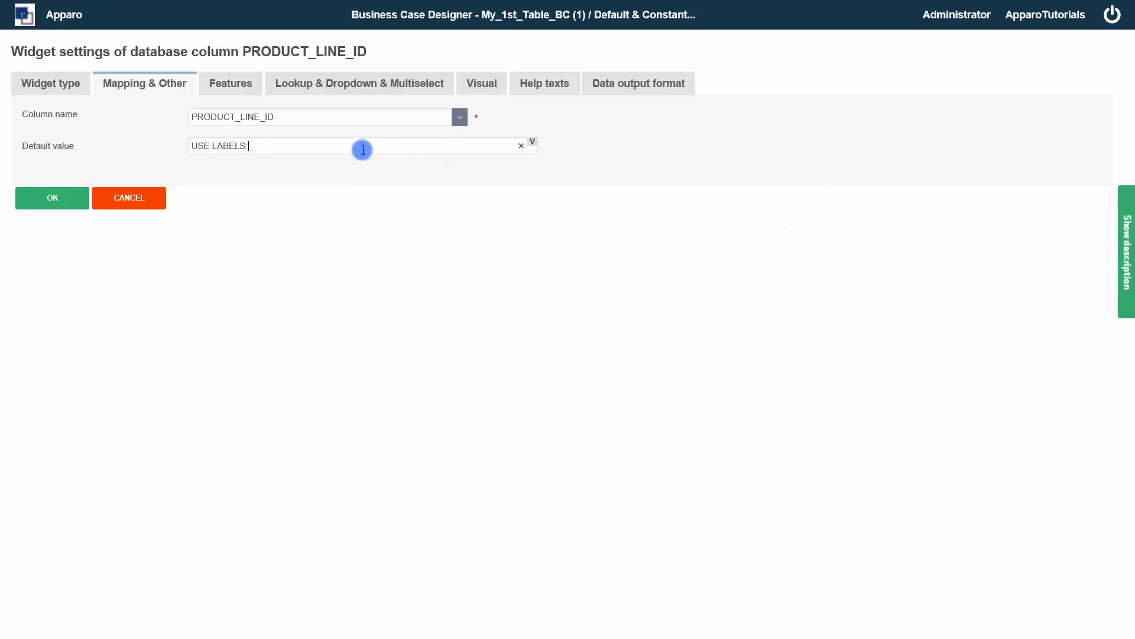
{"action": "left_click", "coordinate": [536, 144]}
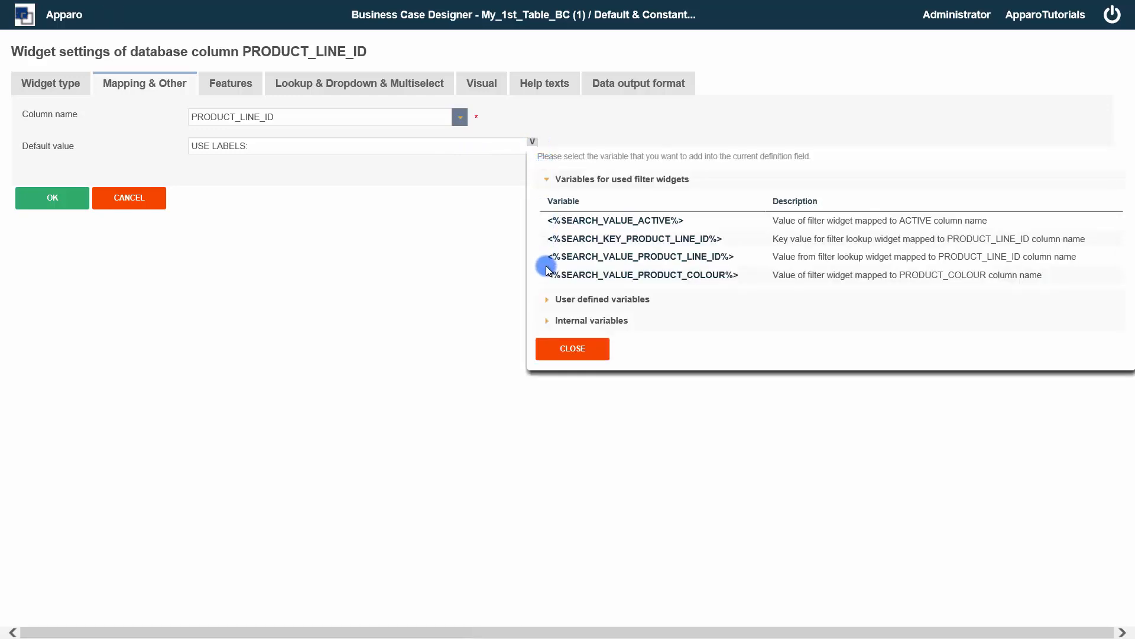
{"action": "left_click", "coordinate": [549, 300]}
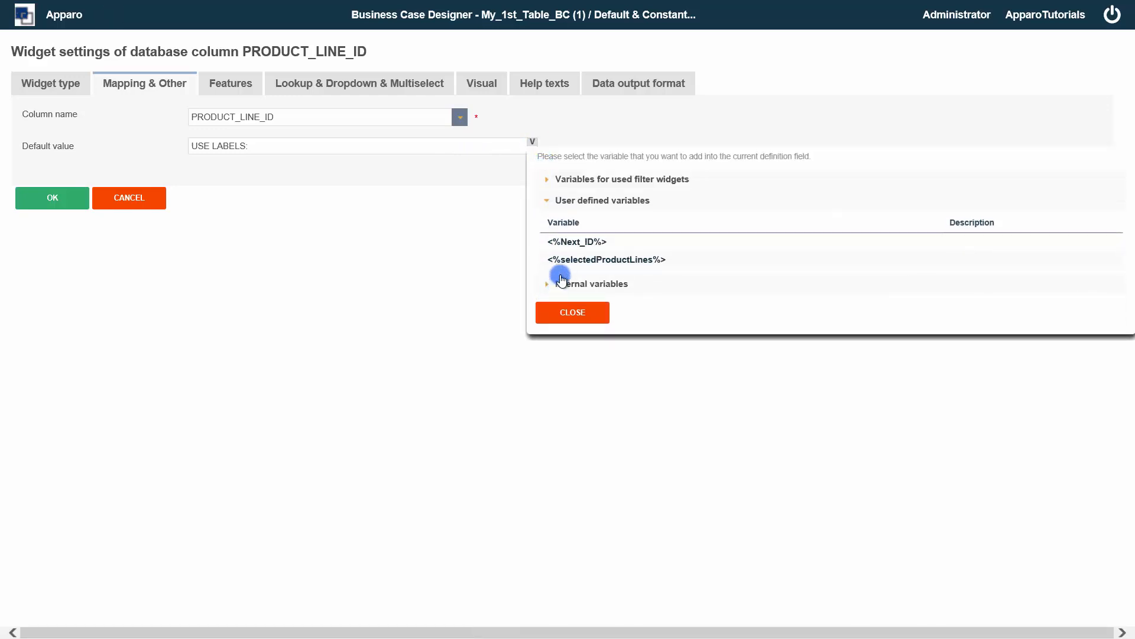
{"action": "left_click", "coordinate": [570, 260]}
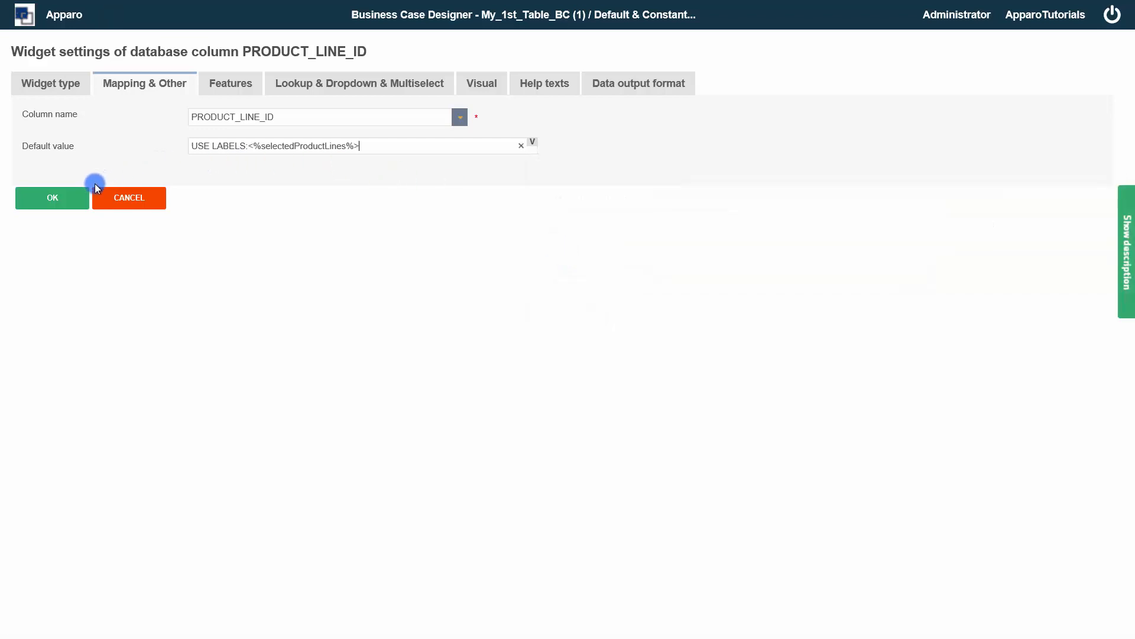
{"action": "left_click", "coordinate": [67, 205]}
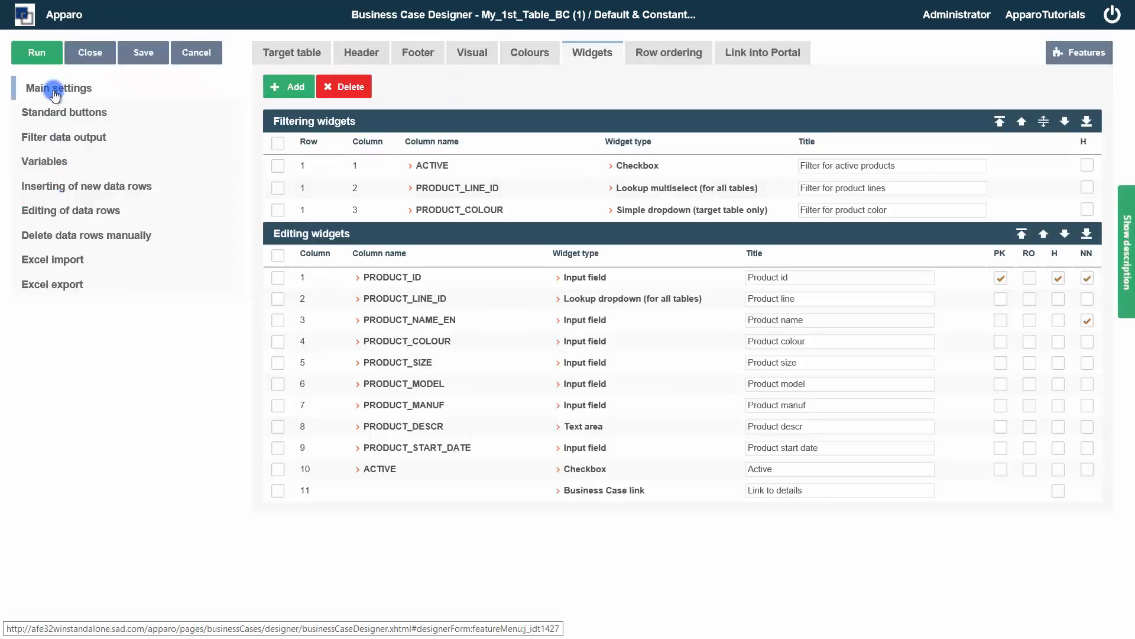
- Run the business case, test a search for Australia-Line and Bikinis with the active-products filter ignored, and return to the designer
{"action": "left_click", "coordinate": [37, 54]}
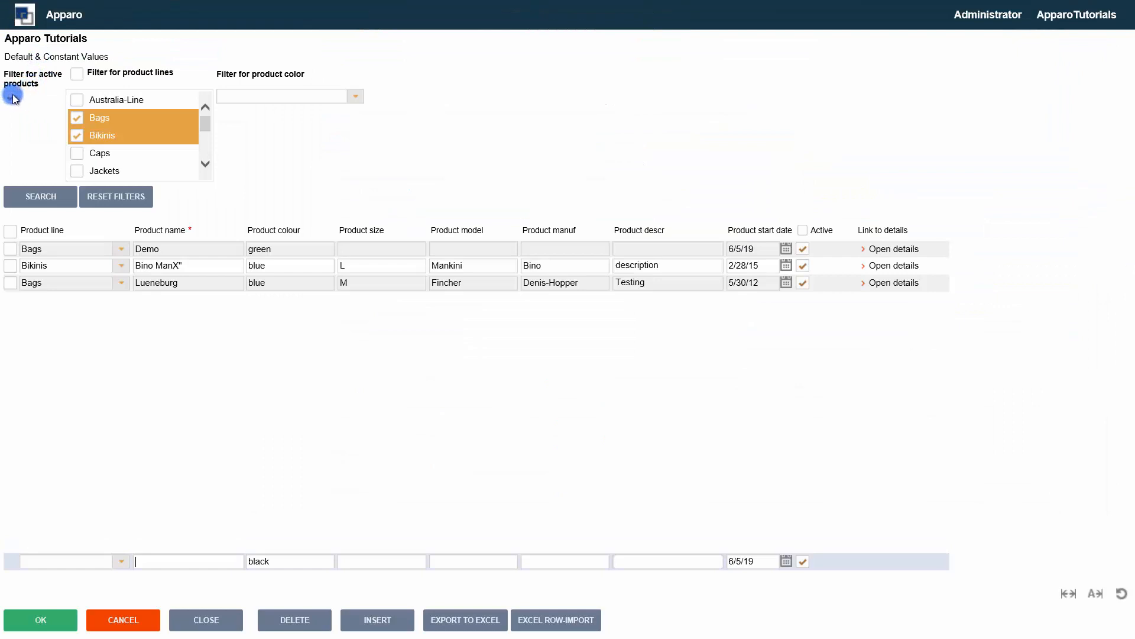
{"action": "left_click", "coordinate": [12, 98]}
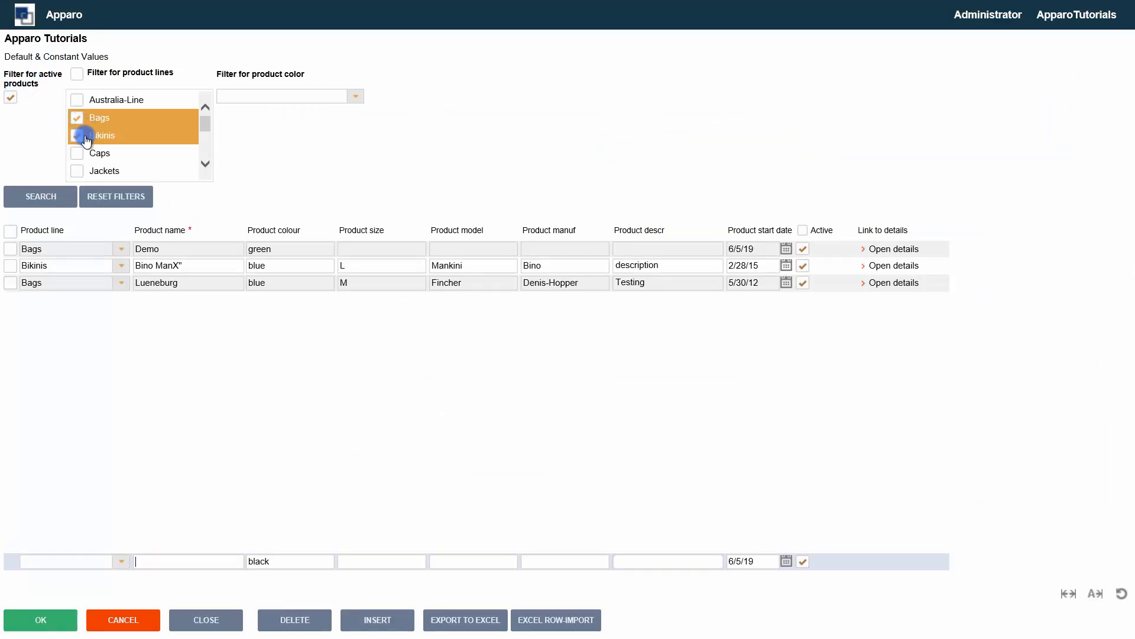
{"action": "left_click", "coordinate": [10, 97]}
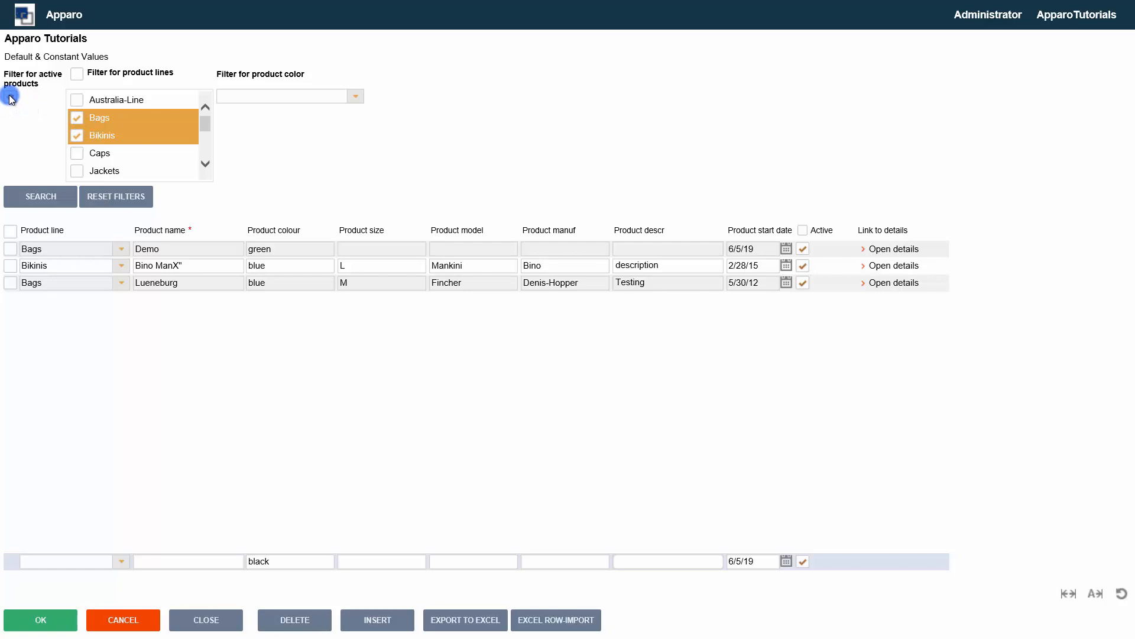
{"action": "left_click", "coordinate": [77, 100]}
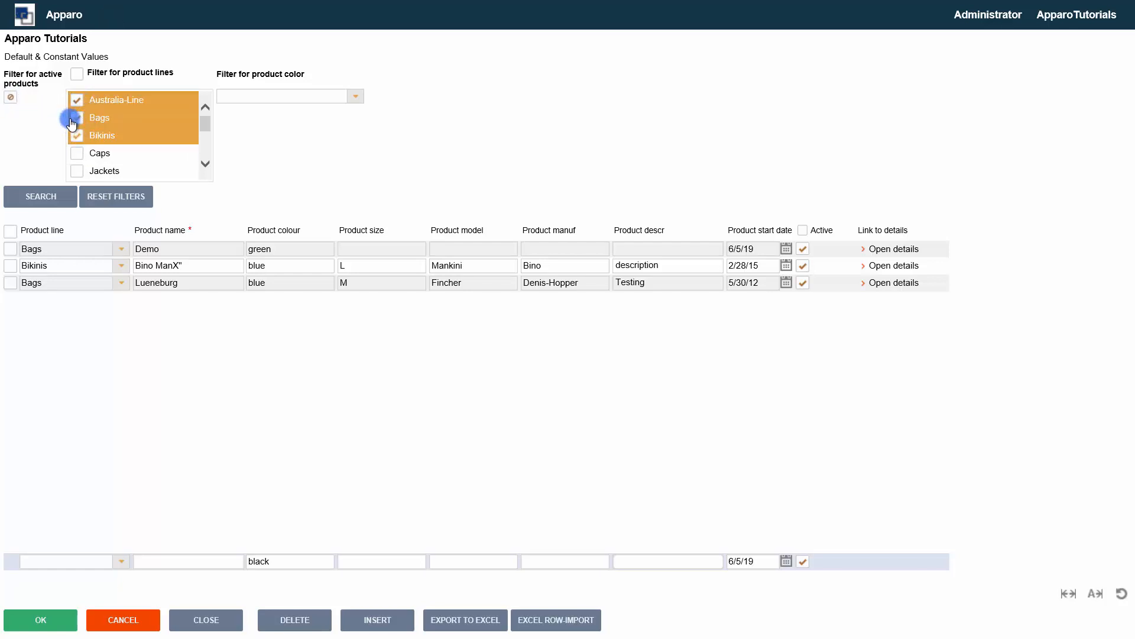
{"action": "left_click", "coordinate": [76, 118]}
{"action": "left_click", "coordinate": [49, 196]}
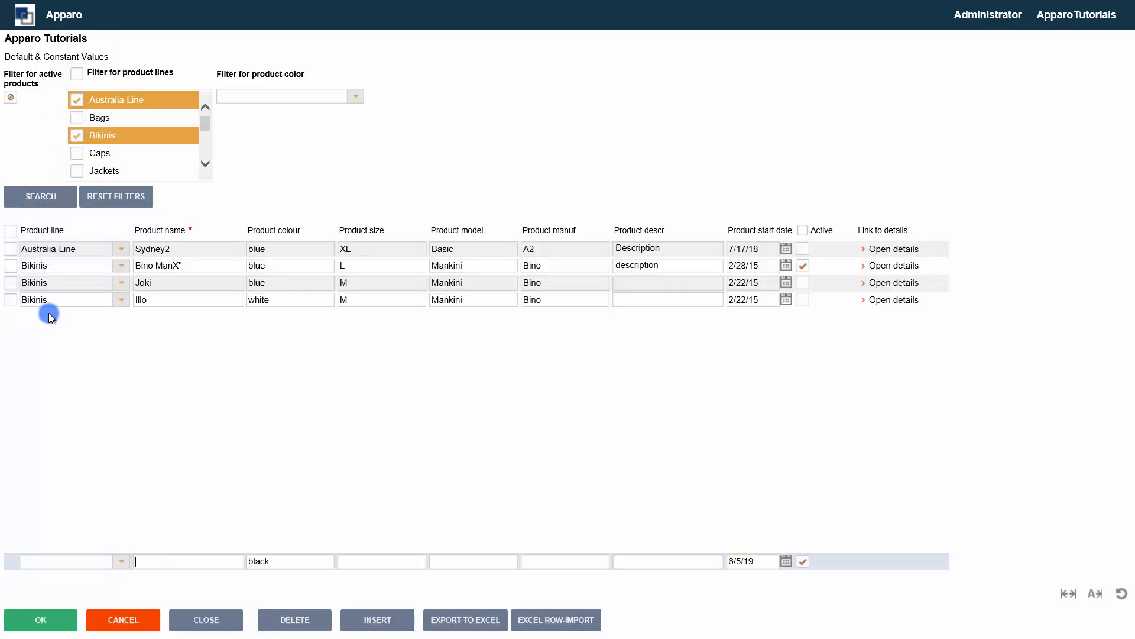
{"action": "left_click", "coordinate": [98, 619]}
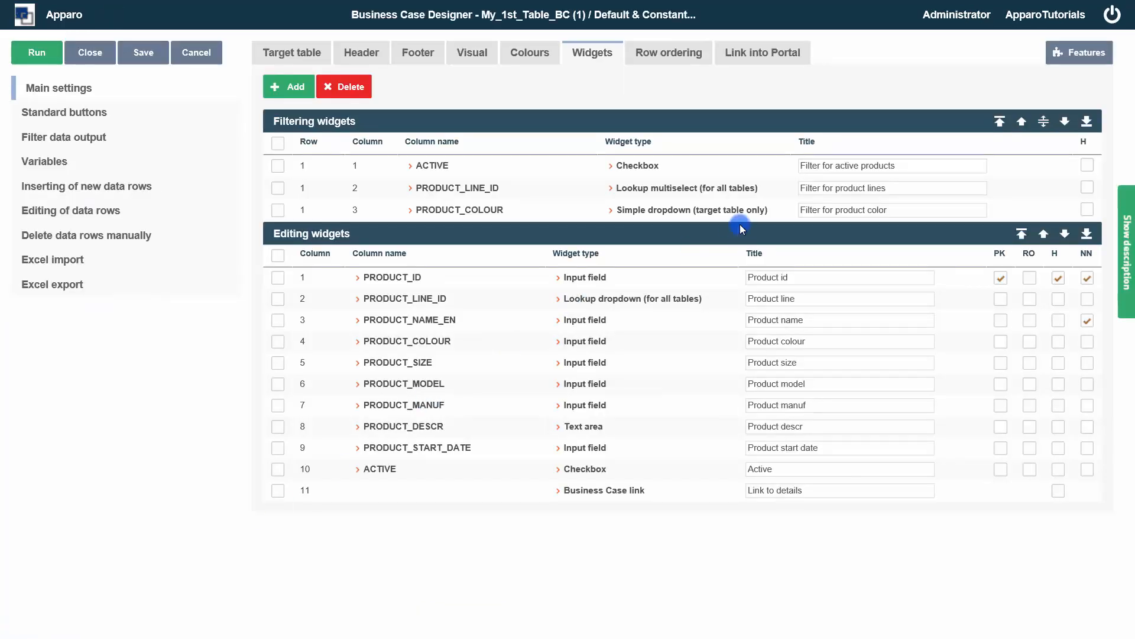
- Enable the security group dependent behaviour feature for the business case
{"action": "left_click", "coordinate": [1075, 56]}
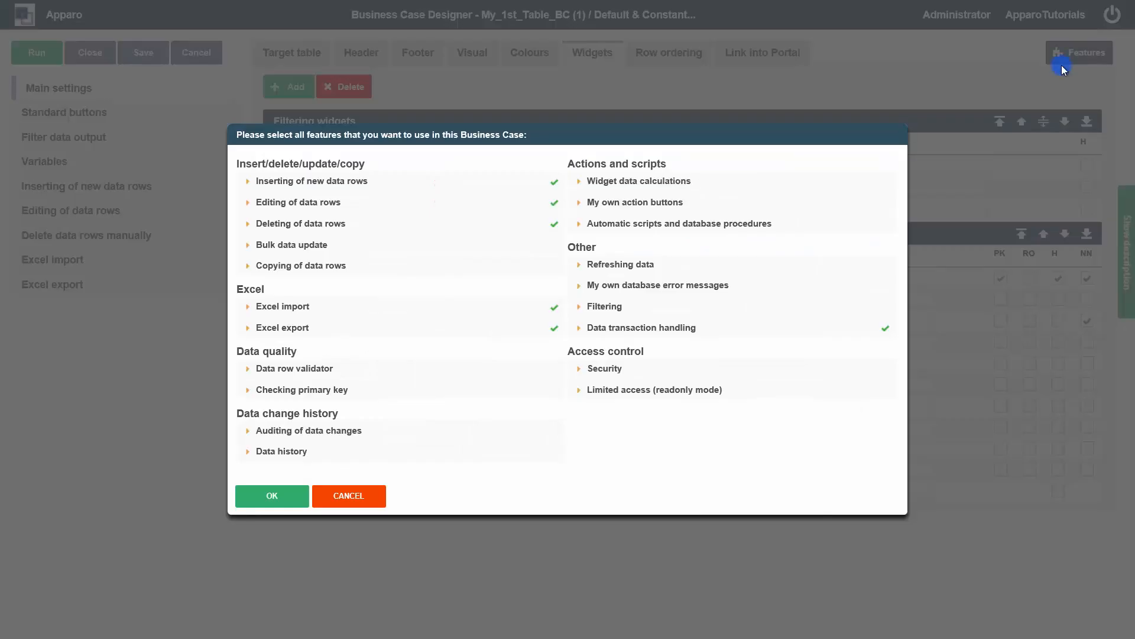
{"action": "left_click", "coordinate": [615, 369]}
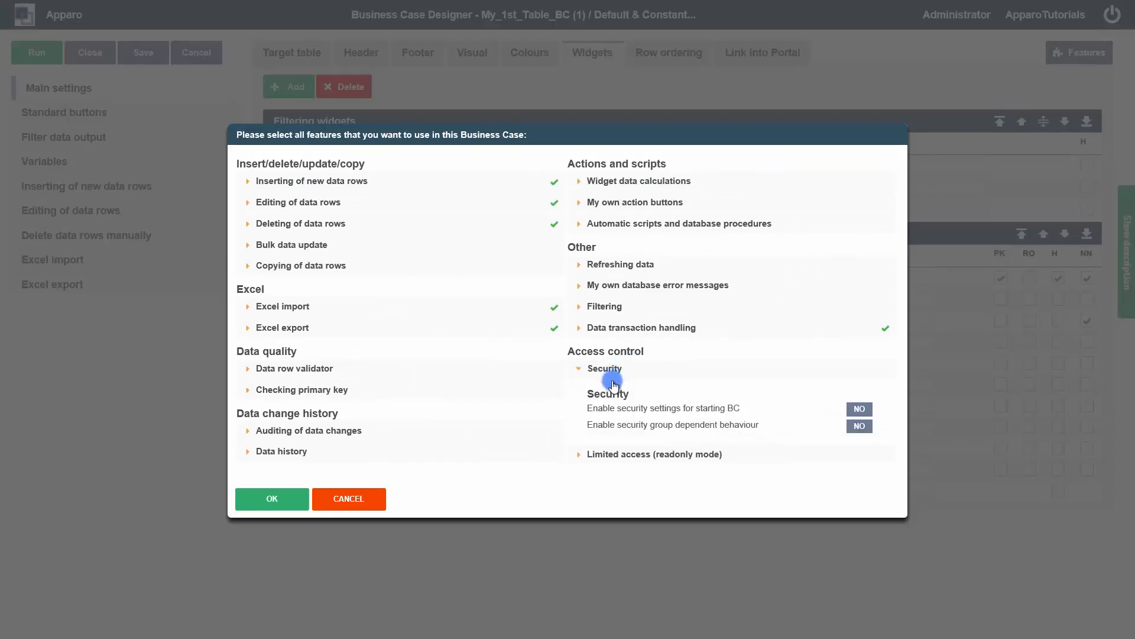
{"action": "left_click", "coordinate": [860, 428]}
{"action": "left_click", "coordinate": [303, 499]}
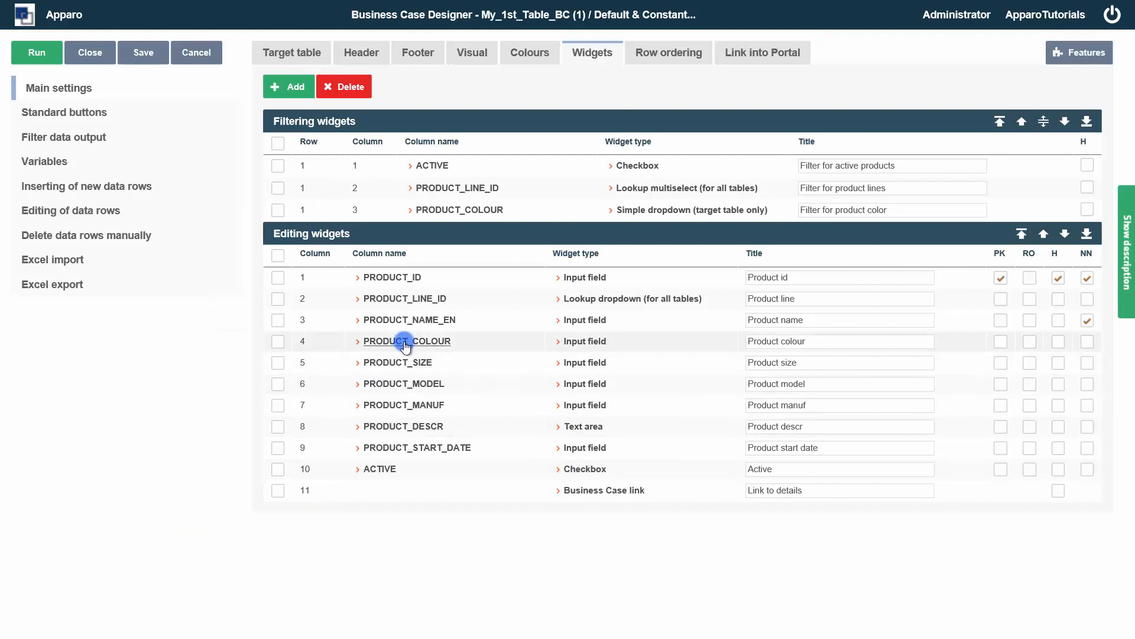
- Make the PRODUCT_COLOUR editing widget's default value apply to selected security groups and open the group-specific settings
{"action": "left_click", "coordinate": [405, 342]}
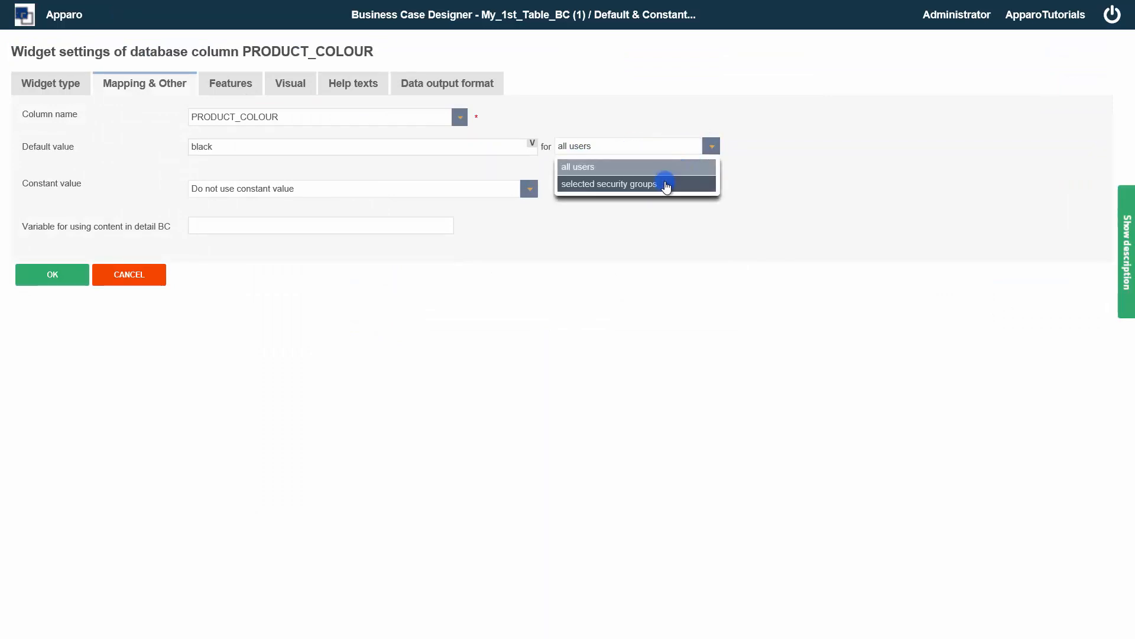
{"action": "left_click", "coordinate": [666, 186]}
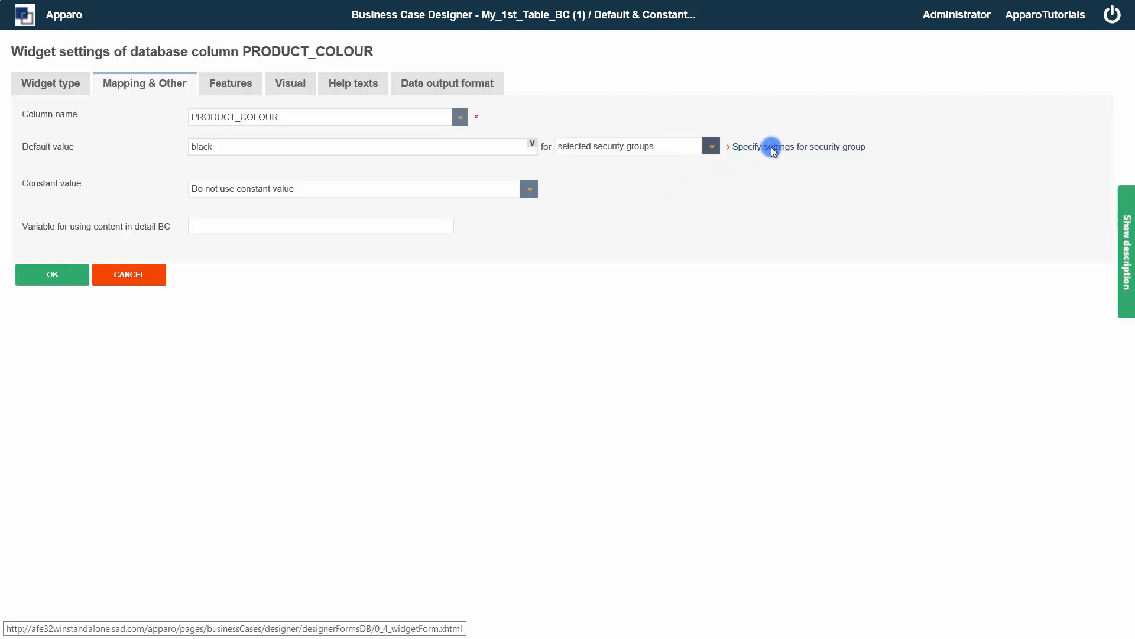
{"action": "left_click", "coordinate": [786, 152]}
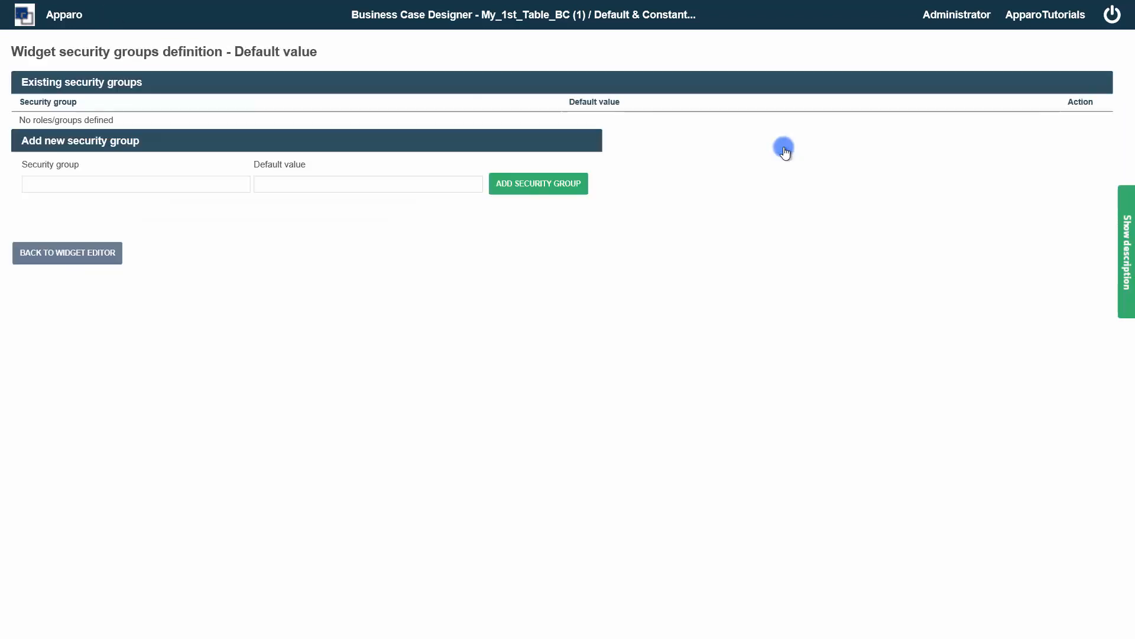
- Add the security group USER_GROUP_A with the default value green
{"action": "left_click", "coordinate": [141, 187]}
{"action": "type", "text": "USE"}
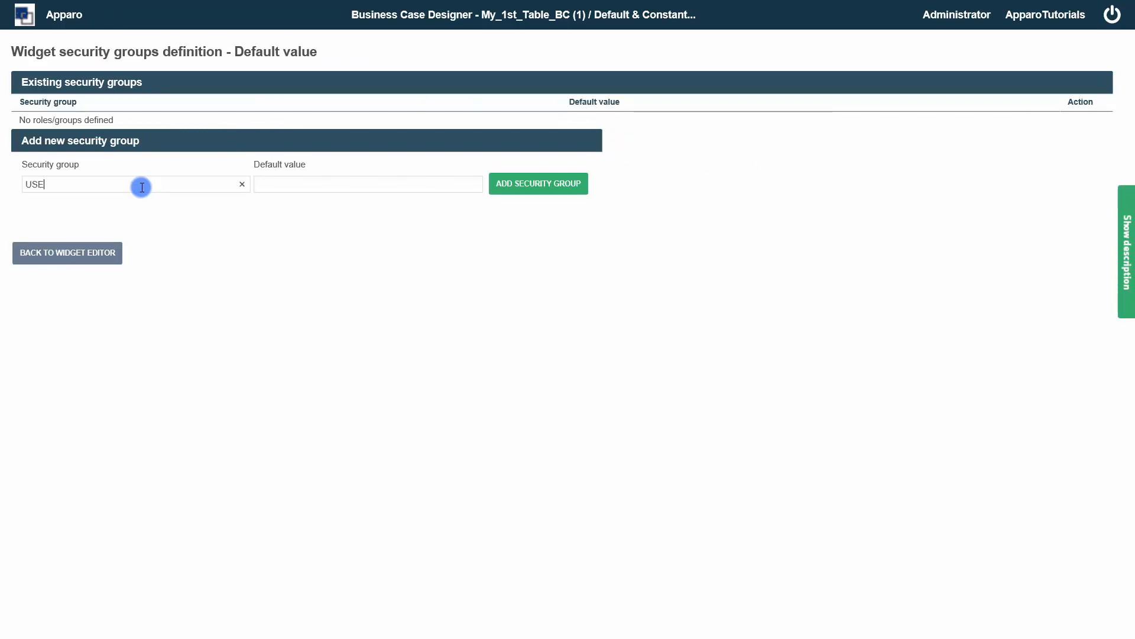
{"action": "type", "text": "R_GROUP_A"}
{"action": "left_click", "coordinate": [277, 190]}
{"action": "type", "text": "green"}
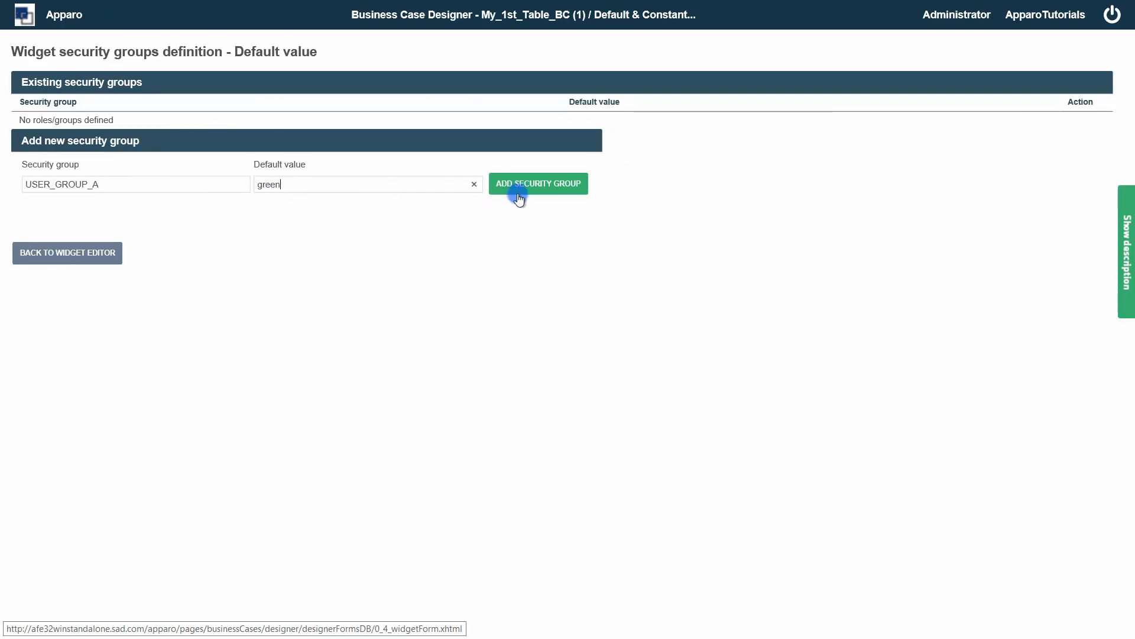
{"action": "left_click", "coordinate": [517, 190]}
- Add the security group USER_GROUP_B with the default value blue
{"action": "left_click", "coordinate": [180, 188]}
{"action": "type", "text": "USER_GROUP_"}
{"action": "left_click", "coordinate": [267, 188]}
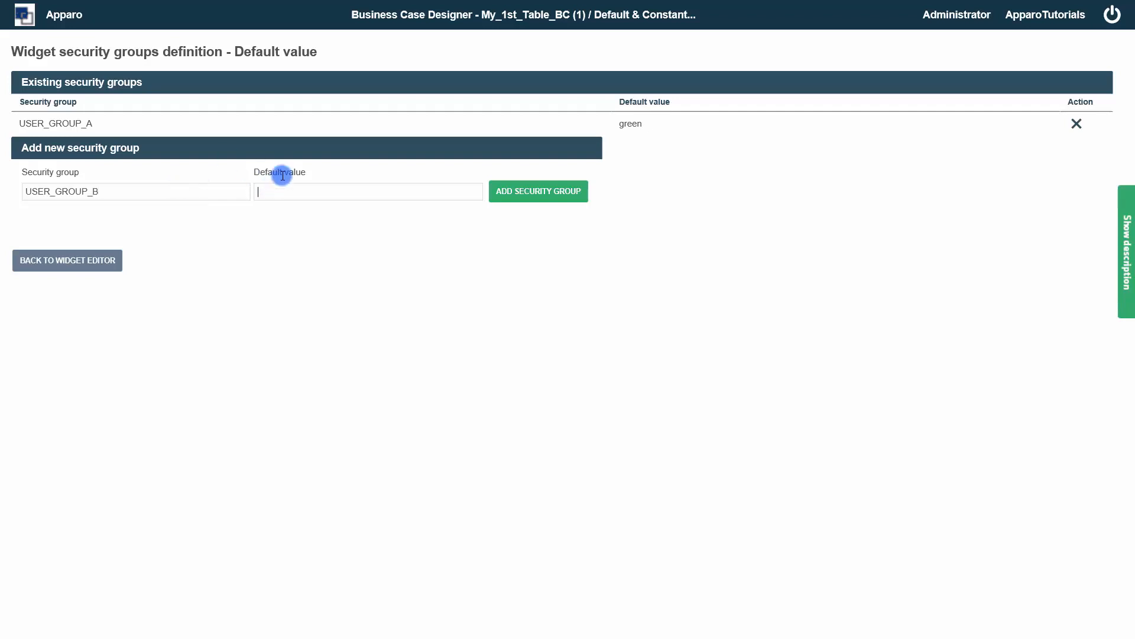
{"action": "left_click", "coordinate": [521, 191]}
{"action": "left_click", "coordinate": [98, 220]}
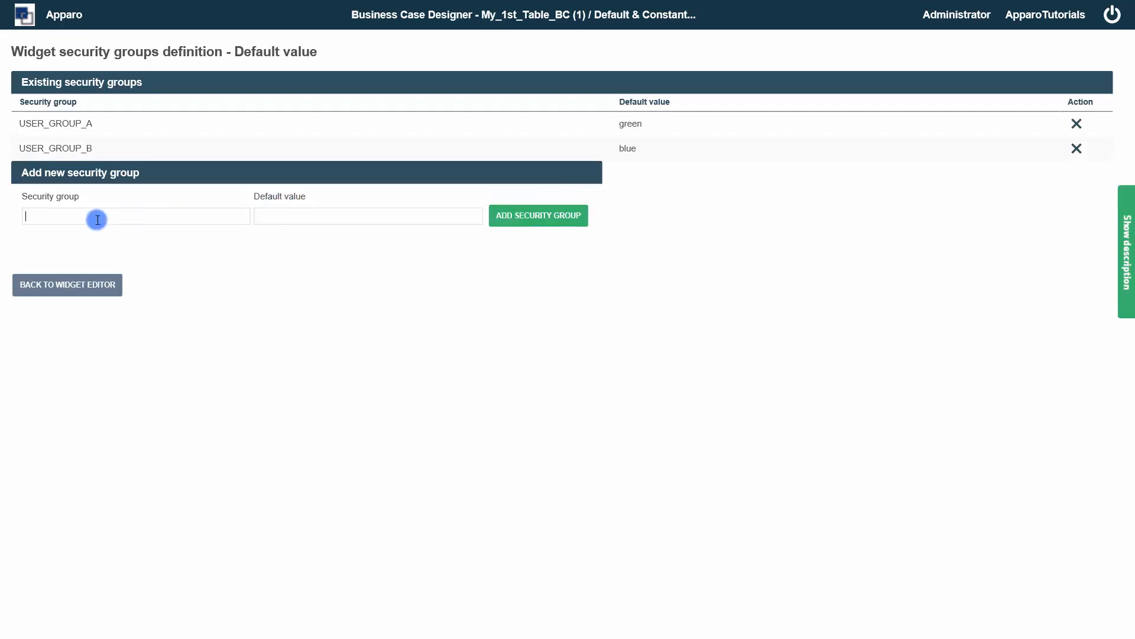
- Add the security group USER_GROUP_C with the default value <%VARIABLE%> and delete it again
{"action": "type", "text": "USER_GROUP_C"}
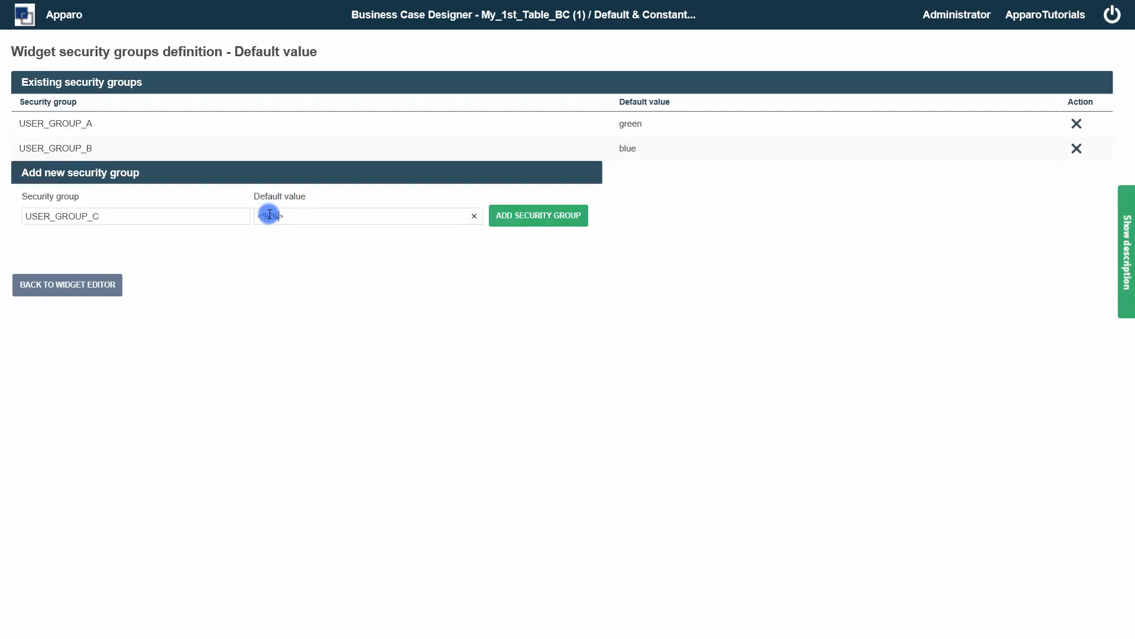
{"action": "left_click", "coordinate": [552, 217]}
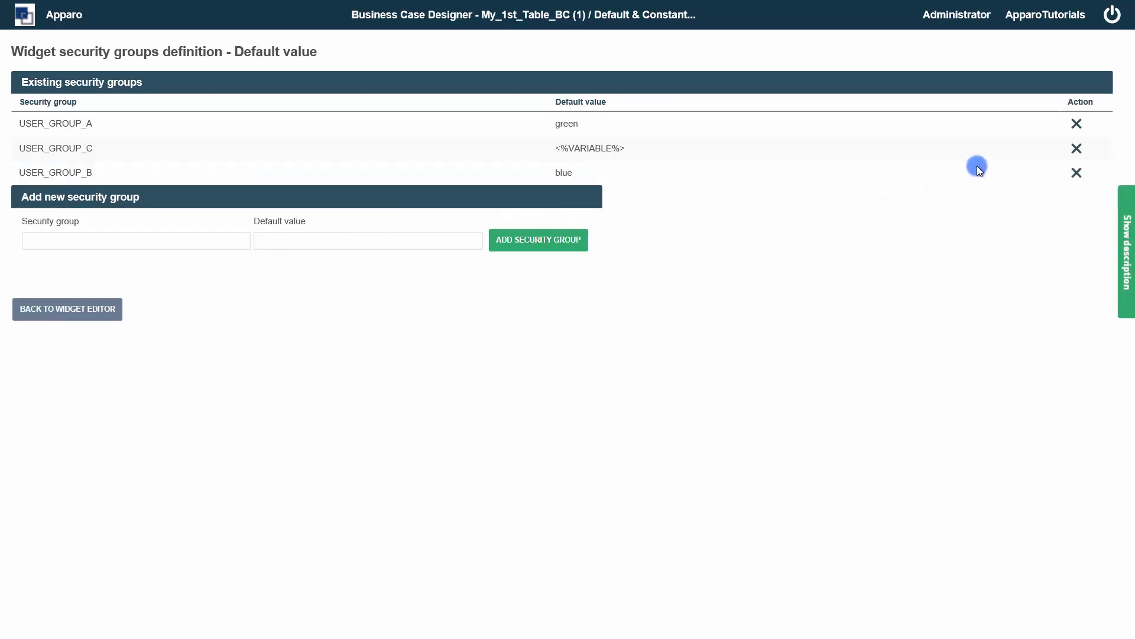
{"action": "left_click", "coordinate": [1076, 148]}
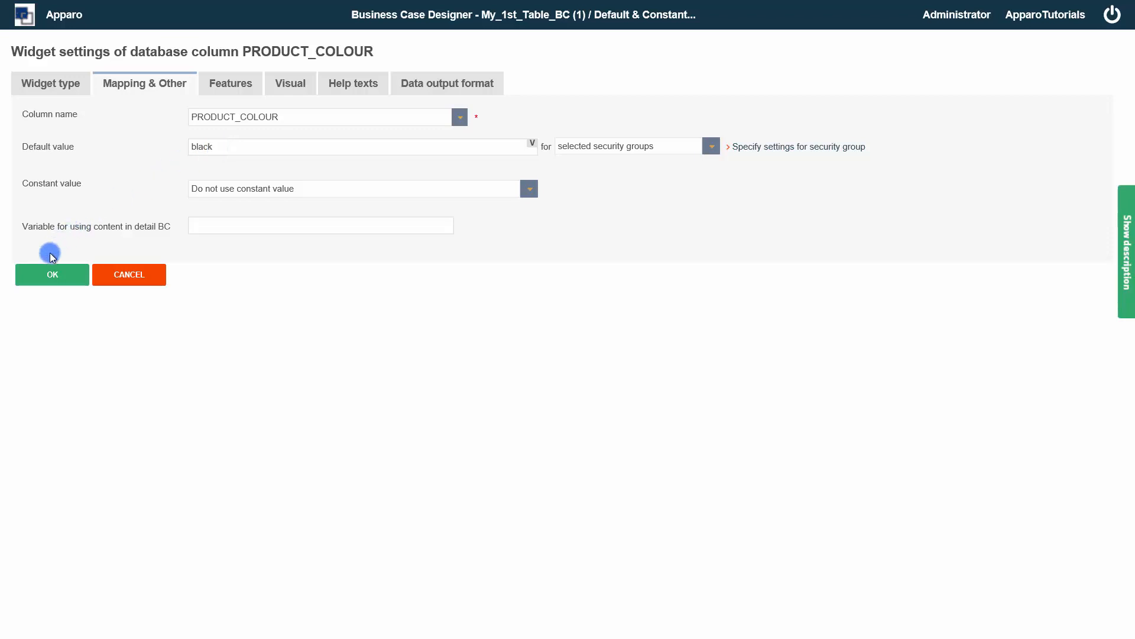
- Save and reopen the PRODUCT_COLOUR editing widget's settings, and make its default value empty for all users
{"action": "left_click", "coordinate": [44, 273]}
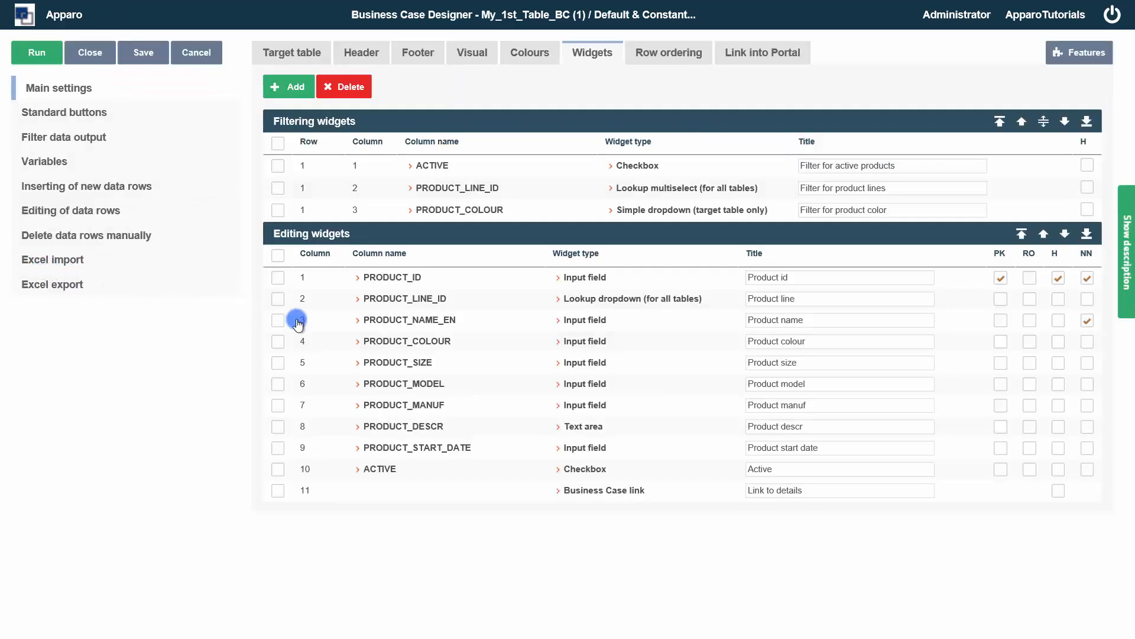
{"action": "left_click", "coordinate": [377, 342]}
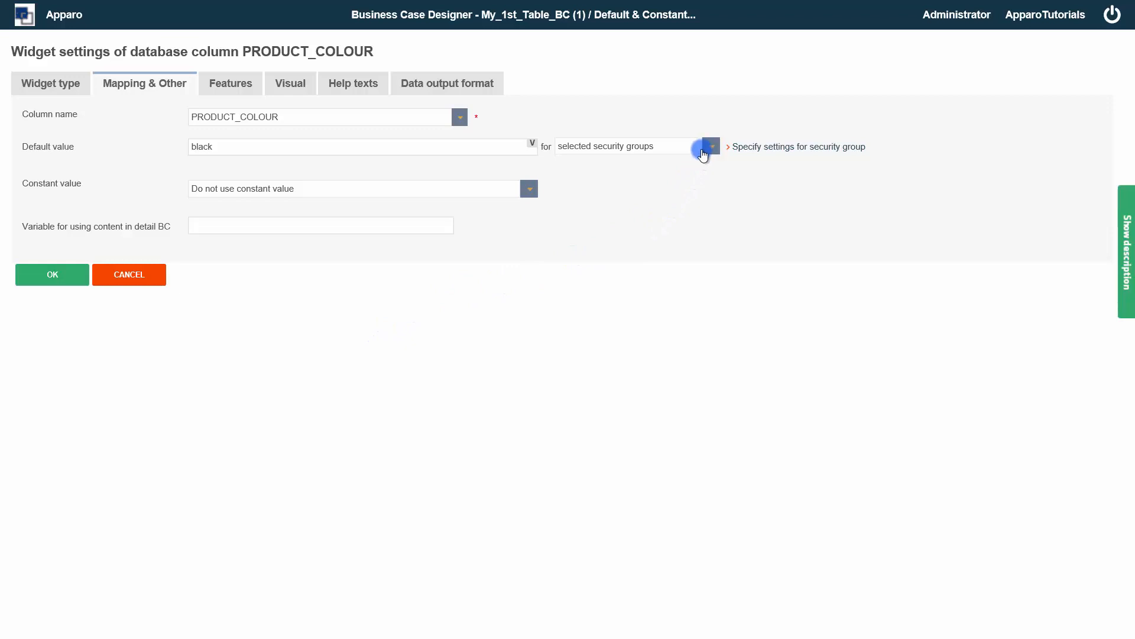
{"action": "left_click", "coordinate": [707, 153]}
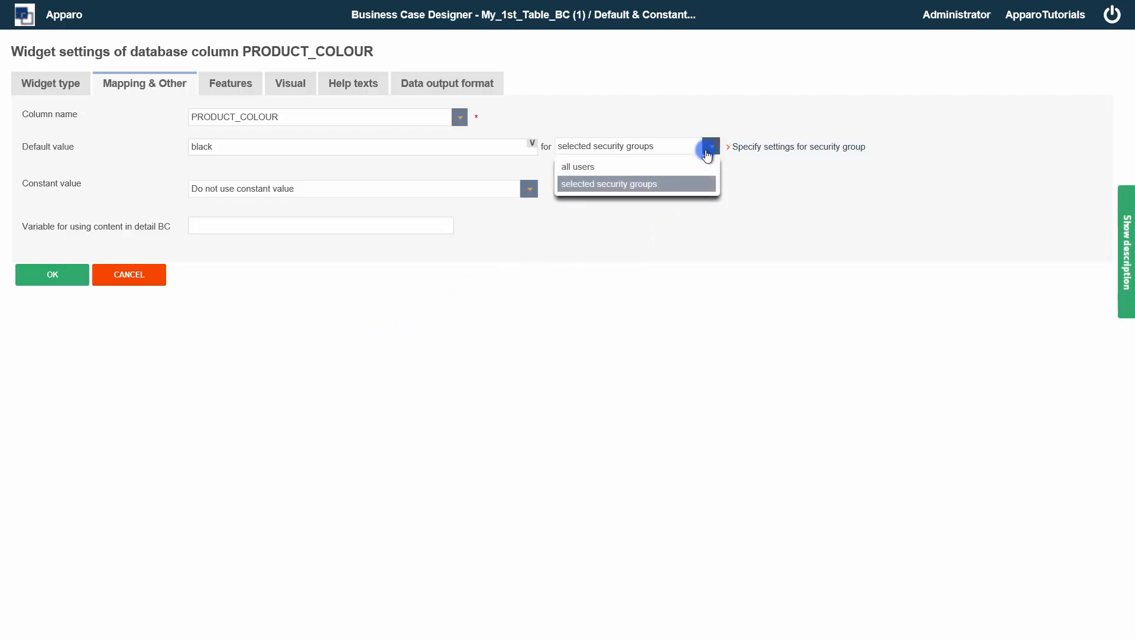
{"action": "left_click", "coordinate": [698, 168]}
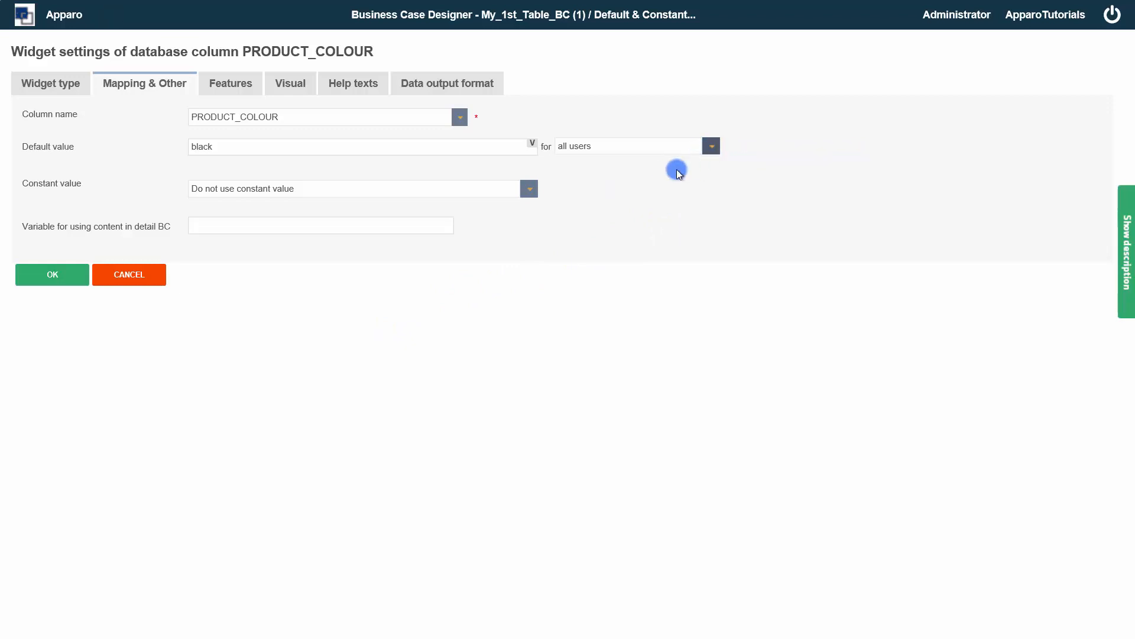
{"action": "left_click", "coordinate": [263, 146]}
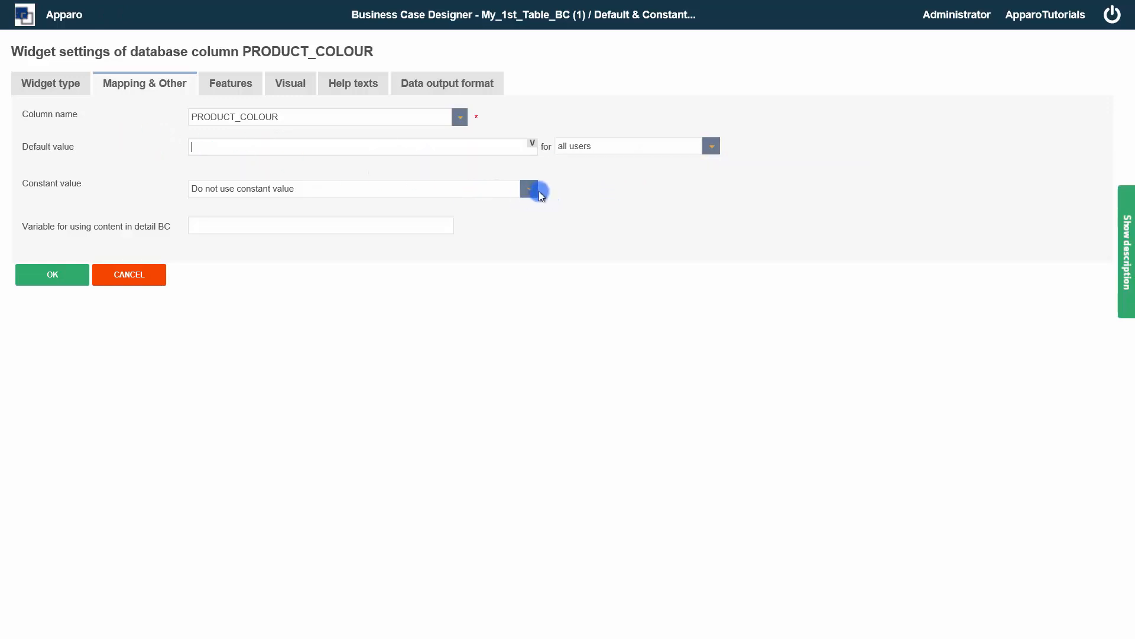
- Give the PRODUCT_COLOUR widget the constant value black, used in the insert case only, and save the widget settings
{"action": "left_click", "coordinate": [531, 189]}
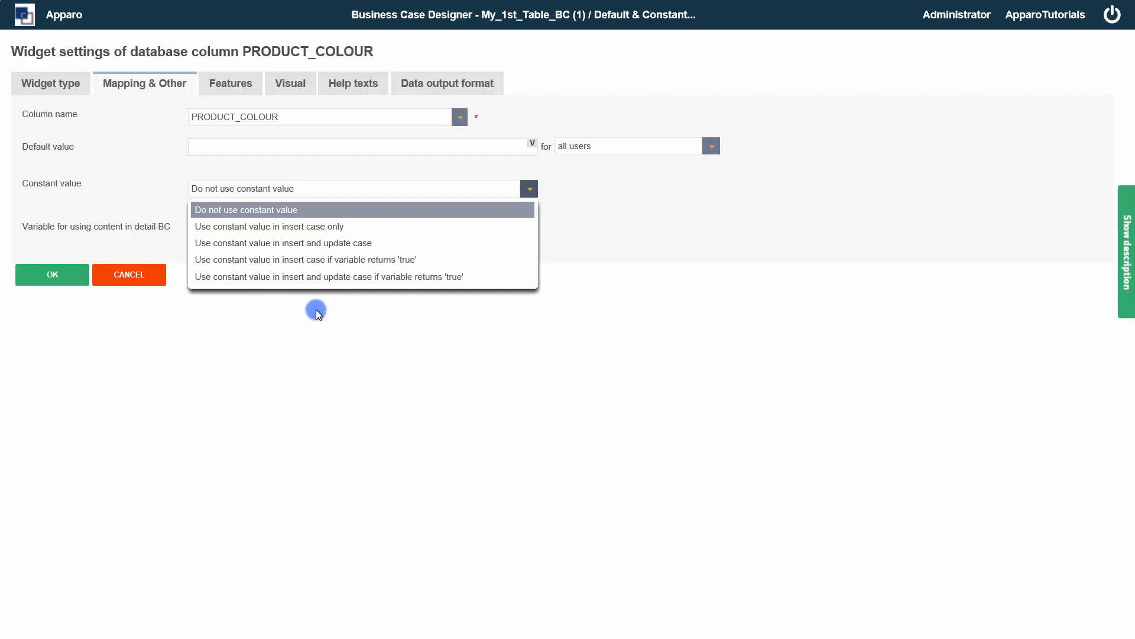
{"action": "left_click", "coordinate": [333, 226]}
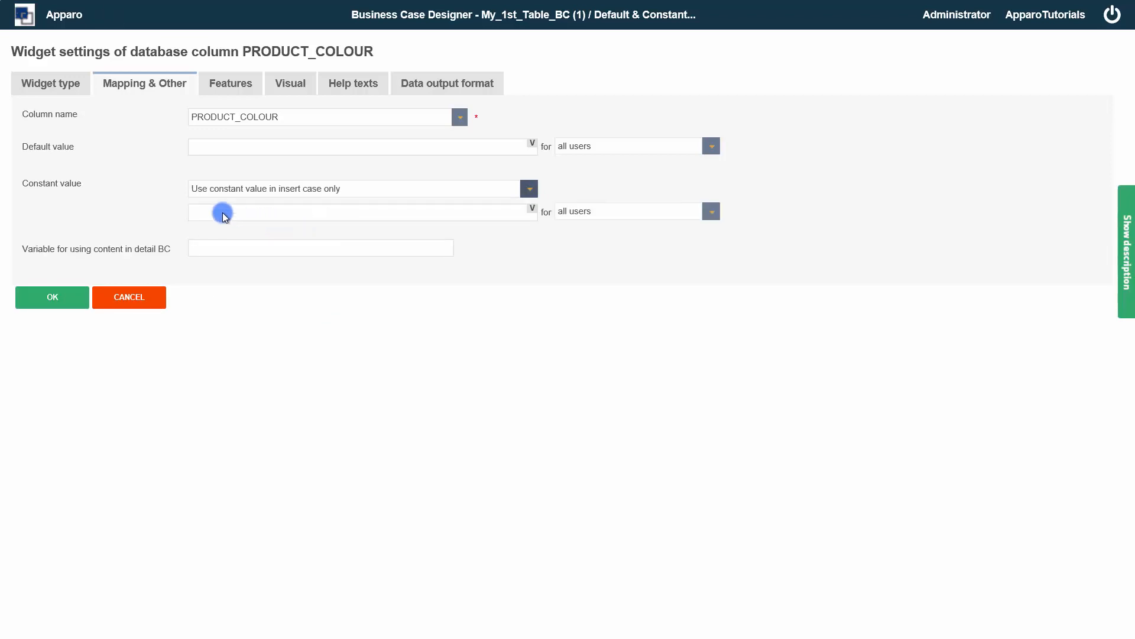
{"action": "left_click", "coordinate": [223, 212]}
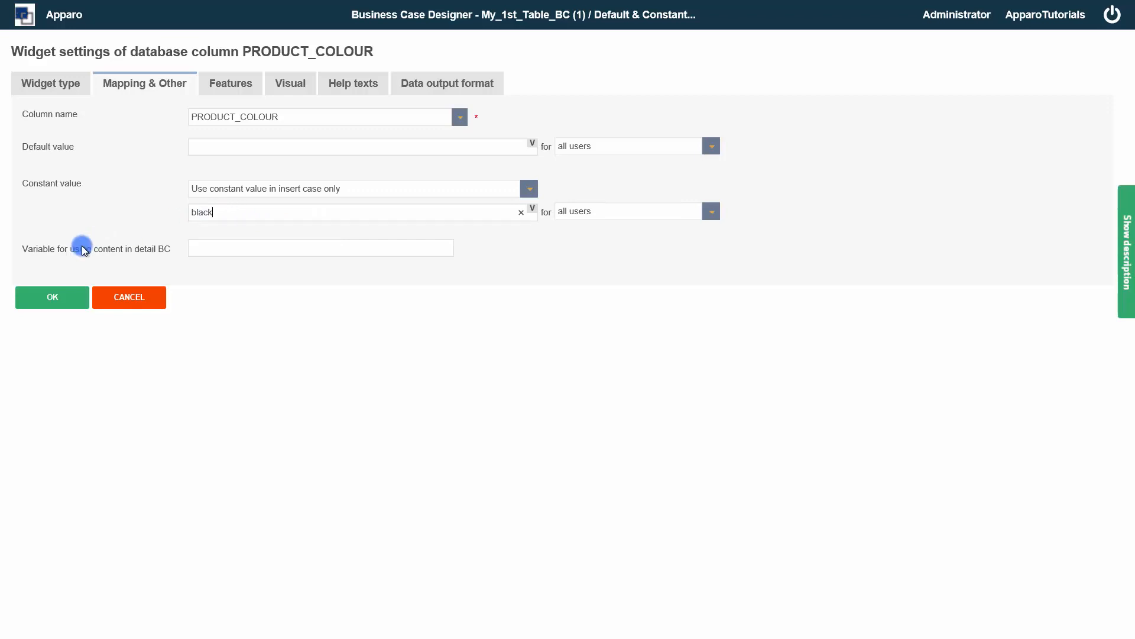
{"action": "left_click", "coordinate": [60, 300]}
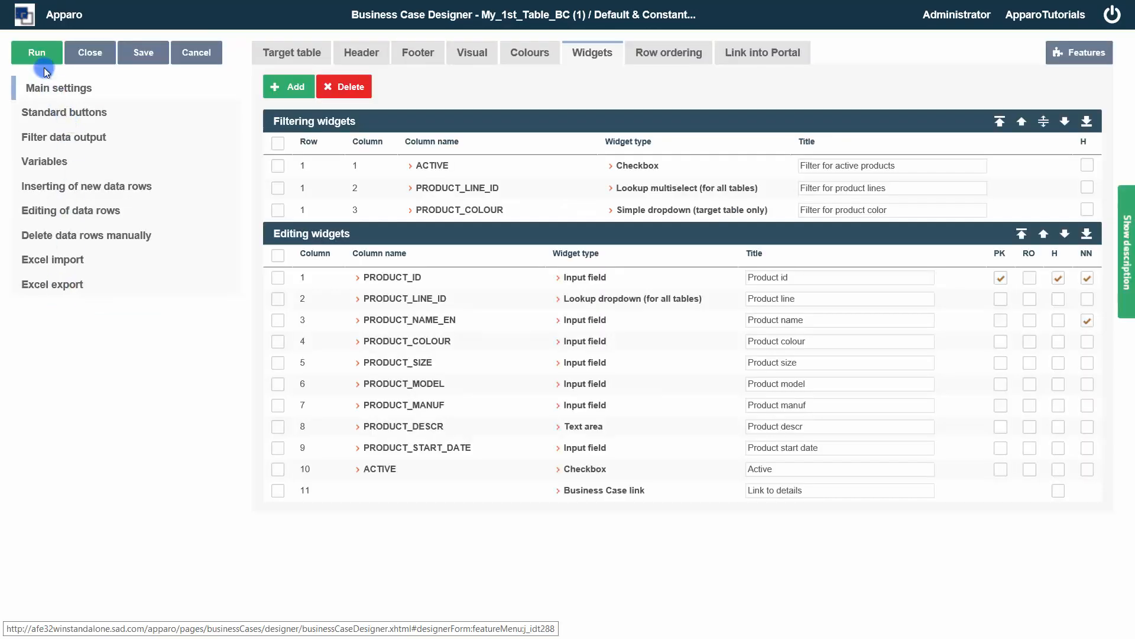
- Run the business case and insert a test row with product line Bags, product name Demo2 and product colour green
{"action": "left_click", "coordinate": [38, 54]}
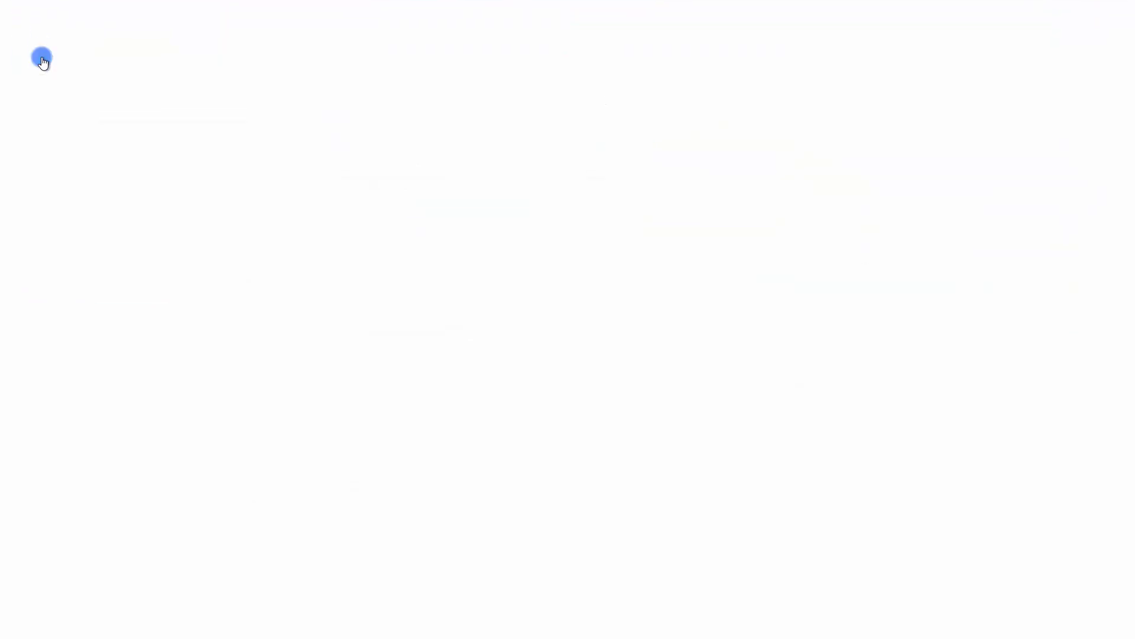
{"action": "left_click", "coordinate": [121, 561]}
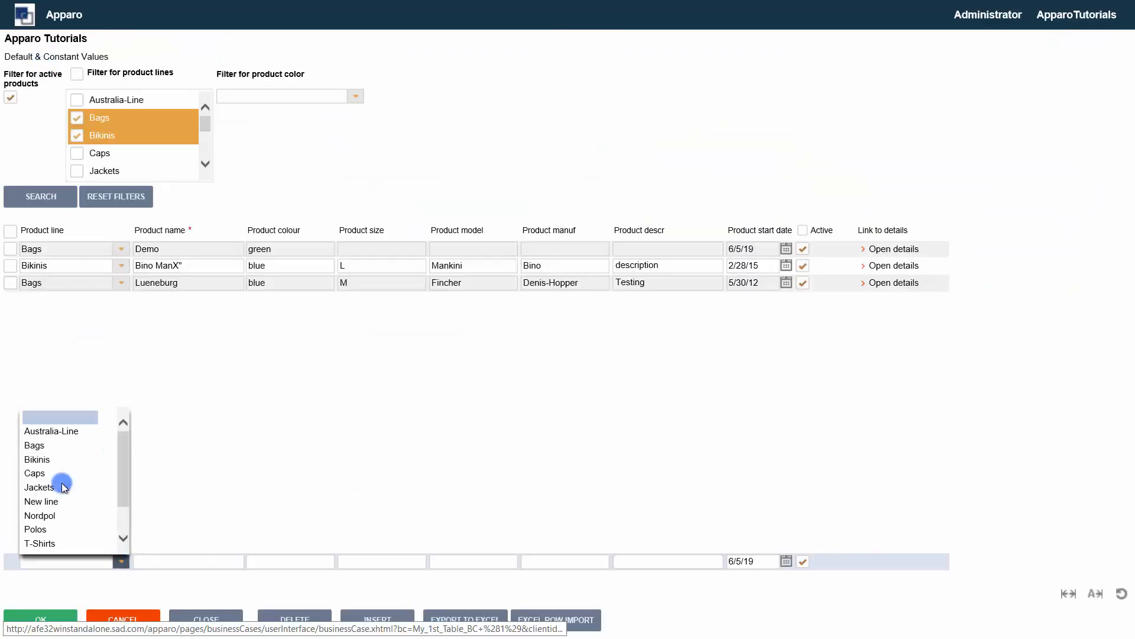
{"action": "left_click", "coordinate": [62, 447]}
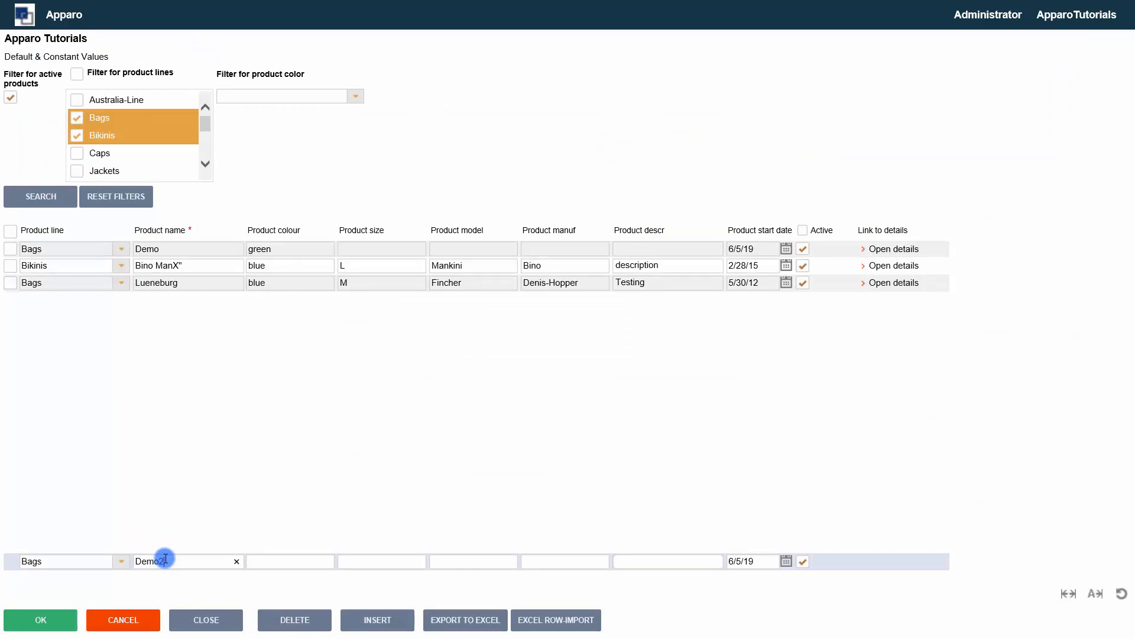
{"action": "left_click", "coordinate": [291, 561]}
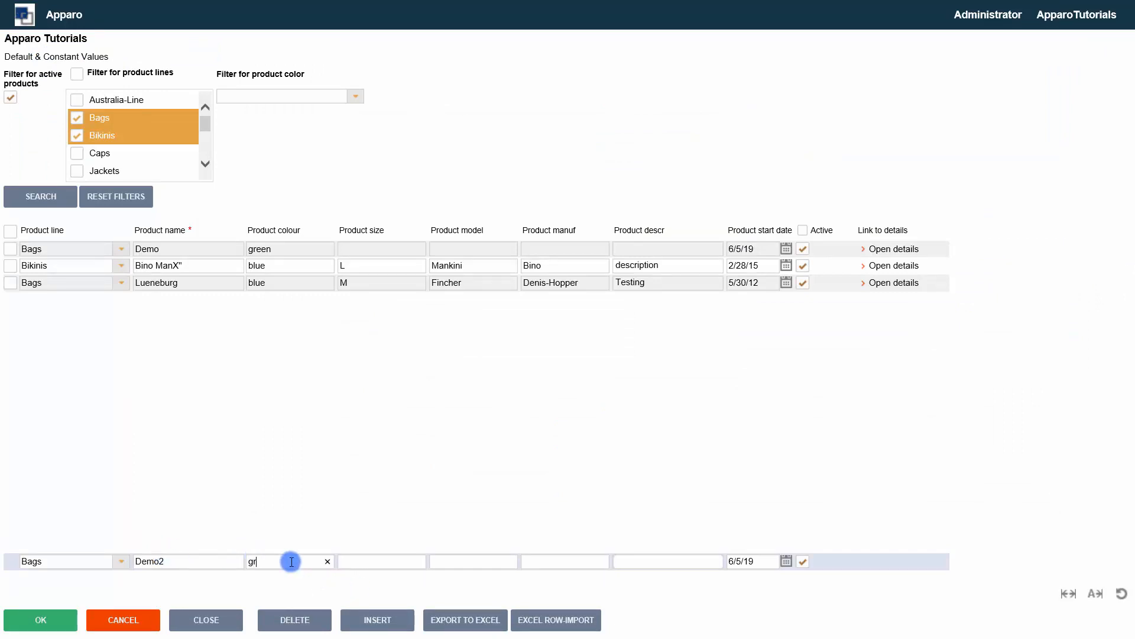
{"action": "type", "text": "green"}
{"action": "left_click", "coordinate": [50, 620]}
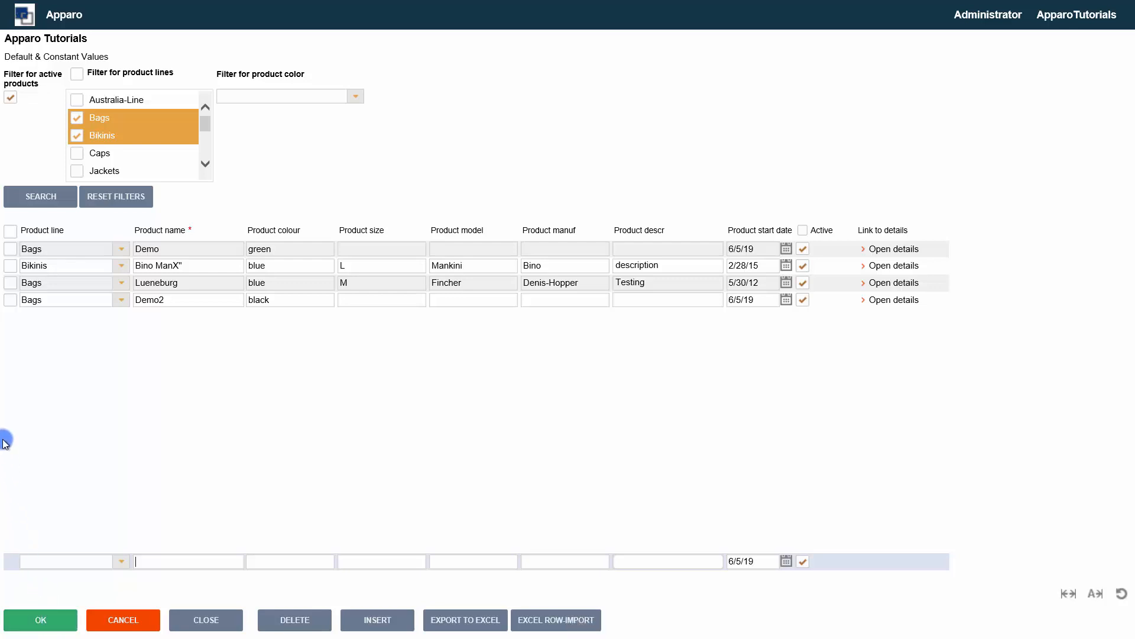
{"action": "left_click", "coordinate": [10, 299]}
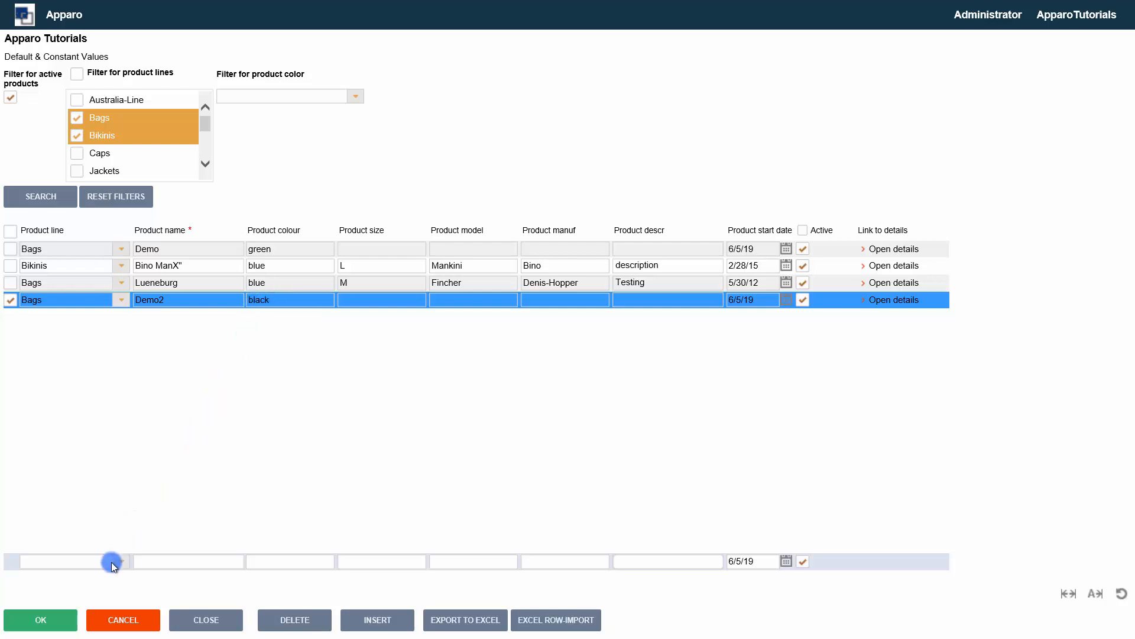
{"action": "left_click", "coordinate": [108, 617]}
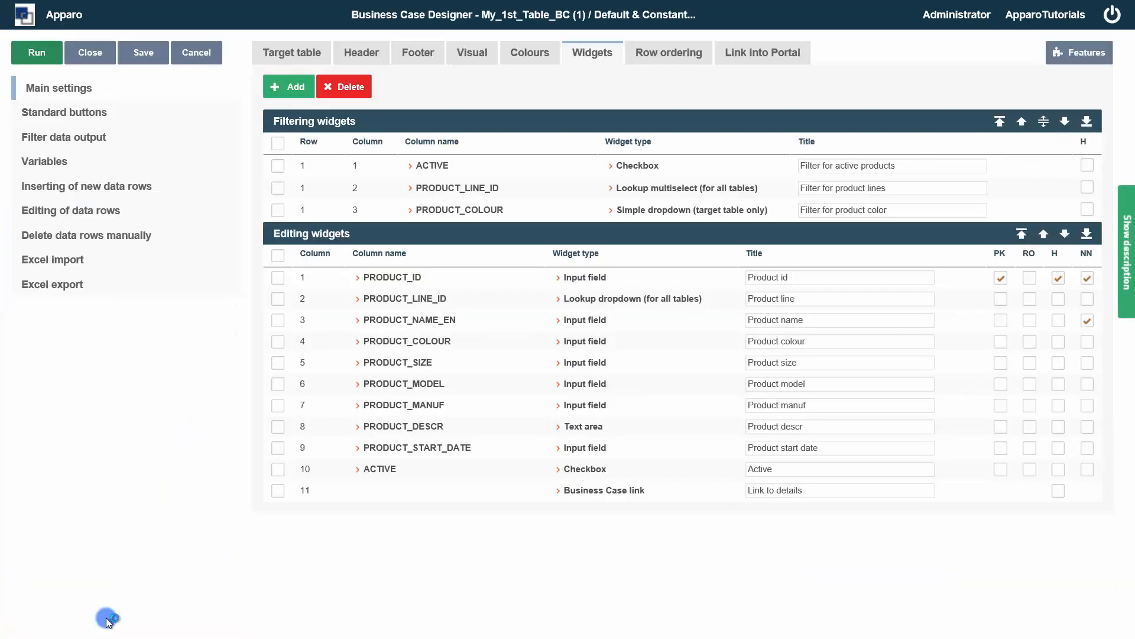
- Set the PRODUCT_COLOUR editing widget's default value to black and make it read-only in the inserting area for all users
{"action": "left_click", "coordinate": [372, 343]}
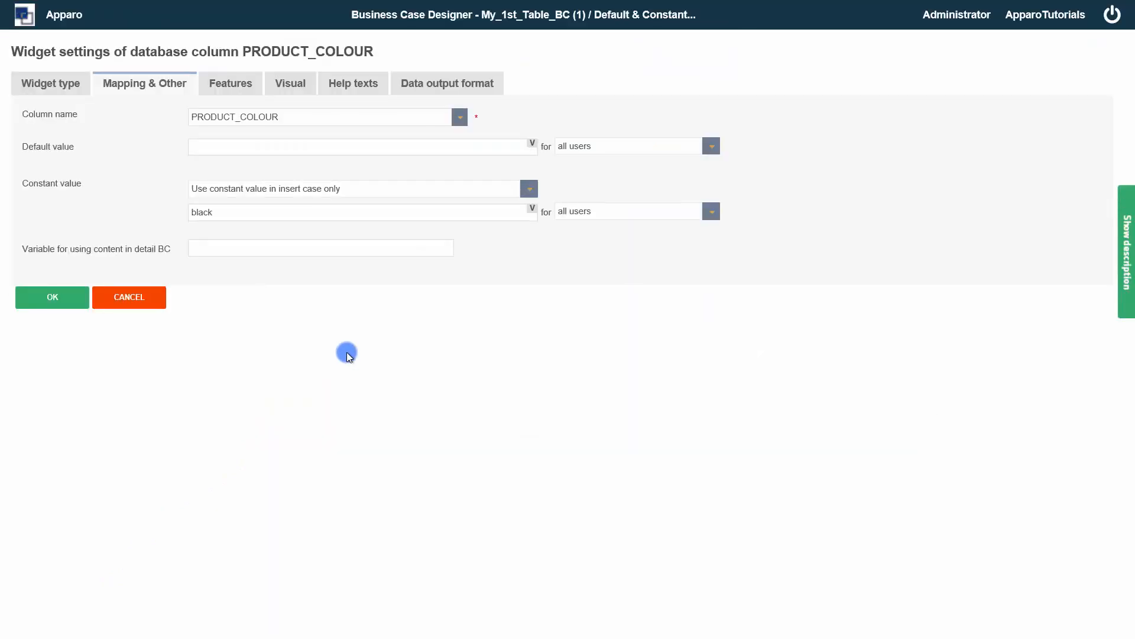
{"action": "type", "text": "black"}
{"action": "left_click", "coordinate": [231, 86]}
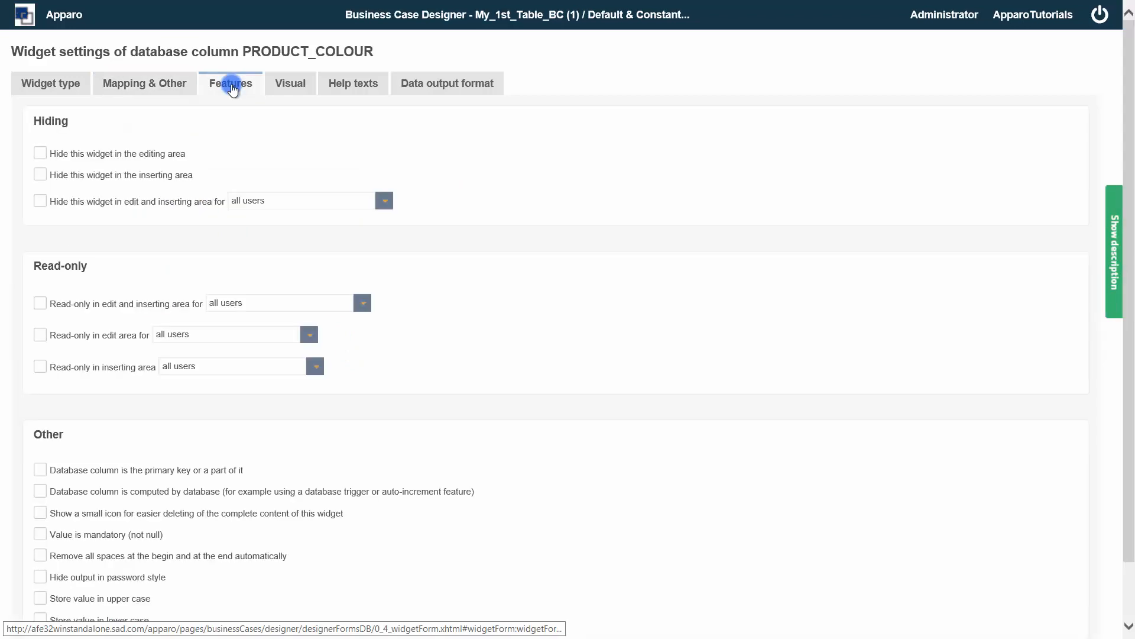
{"action": "left_click", "coordinate": [40, 366]}
{"action": "scroll", "coordinate": [43, 368], "scroll_direction": "down", "scroll_amount": 2}
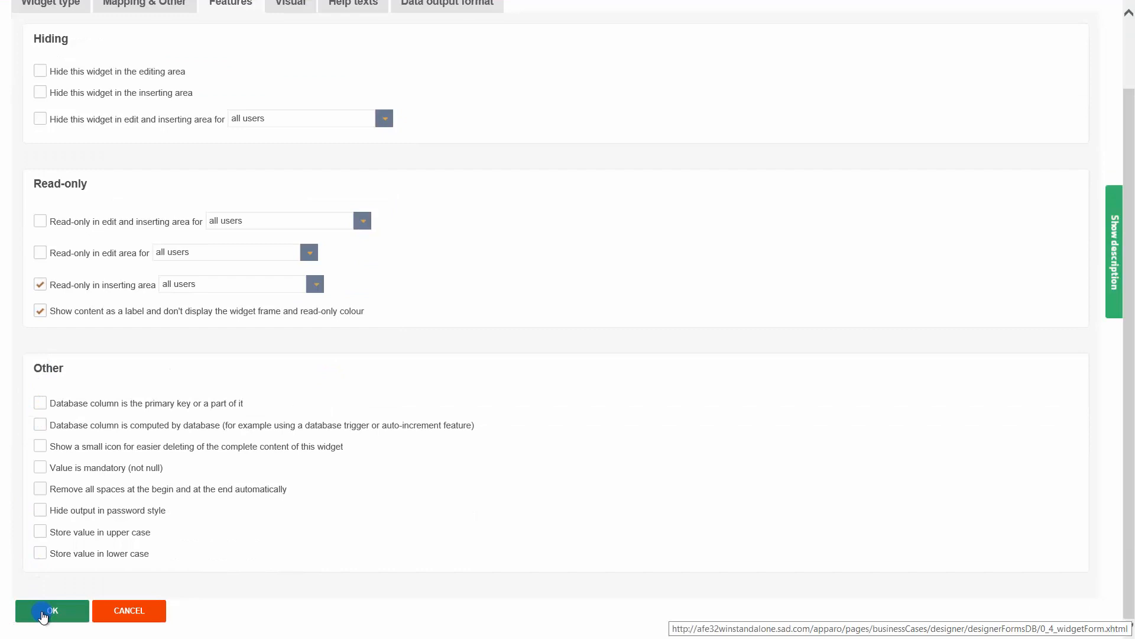
{"action": "left_click", "coordinate": [43, 613]}
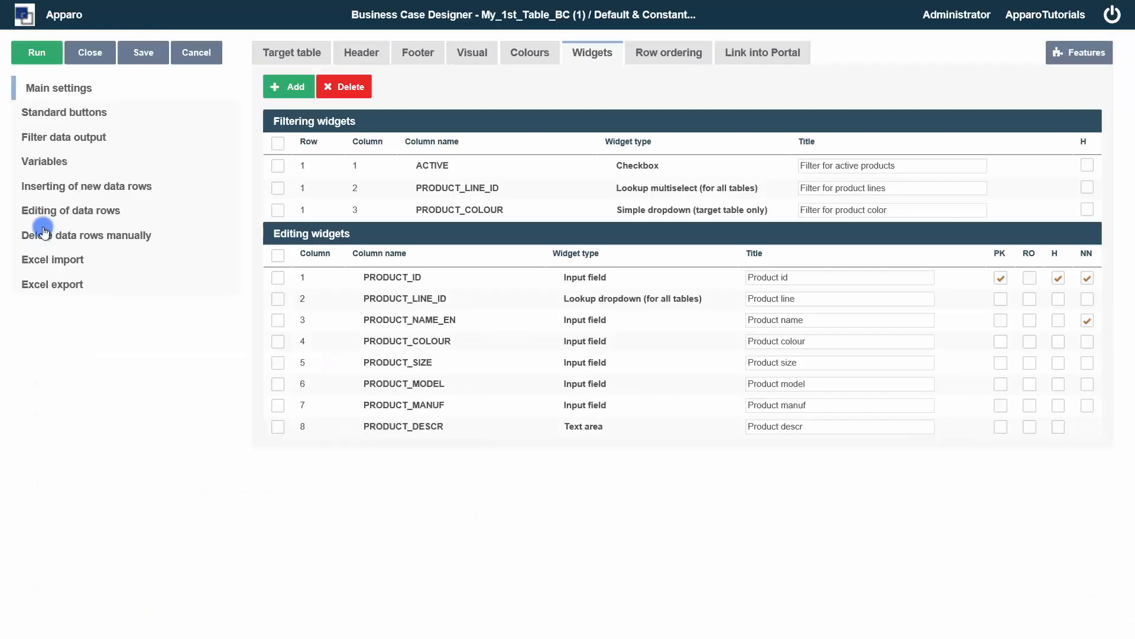
- Run the business case and try to edit the preset product colour in the inserting row
{"action": "left_click", "coordinate": [29, 51]}
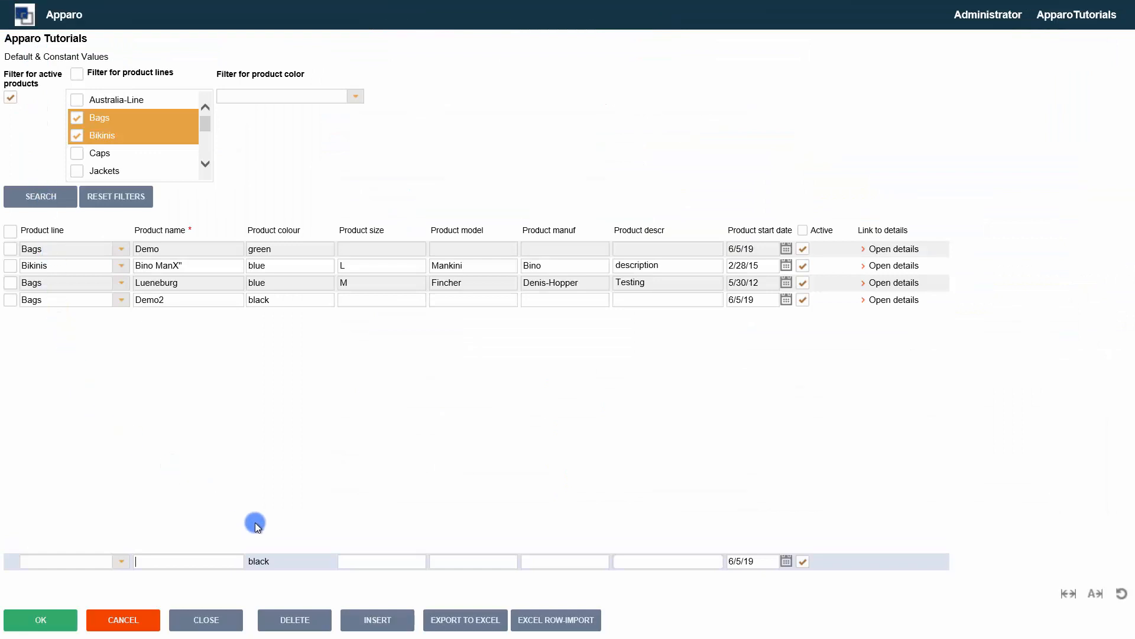
{"action": "double_click", "coordinate": [265, 560]}
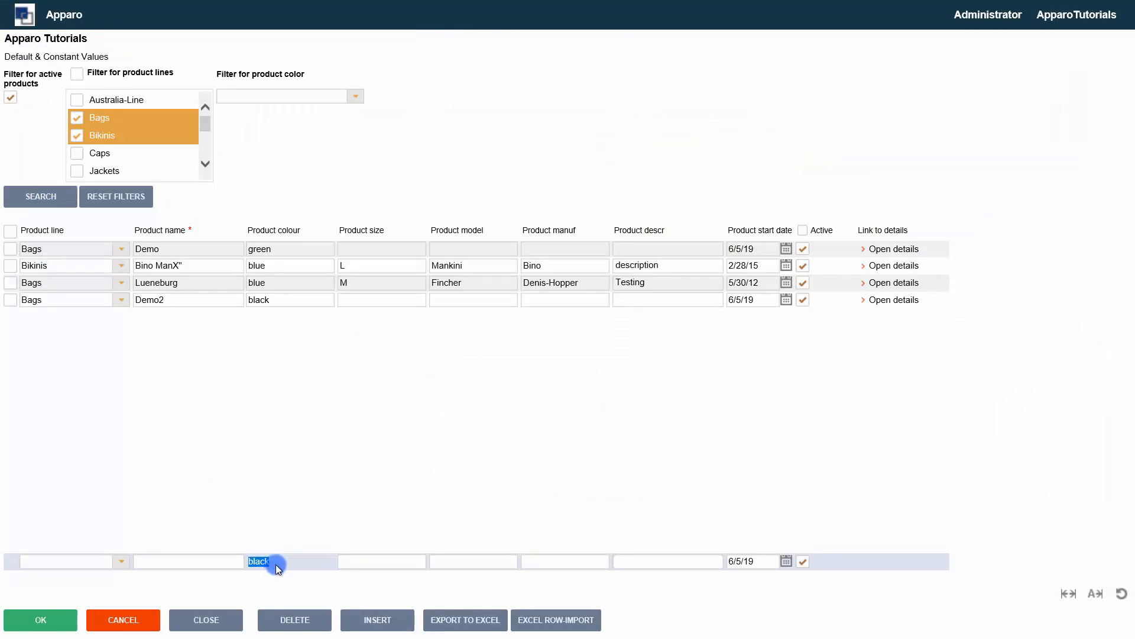
{"action": "left_click", "coordinate": [276, 565]}
{"action": "double_click", "coordinate": [277, 565]}
{"action": "left_click", "coordinate": [278, 560]}
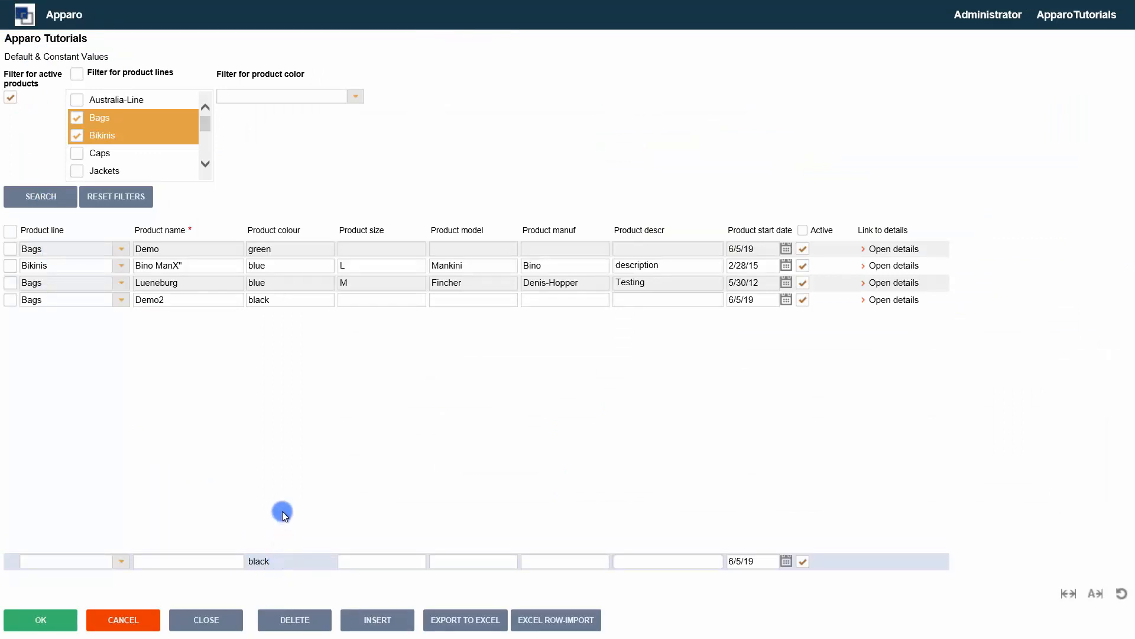
{"action": "left_click", "coordinate": [131, 620]}
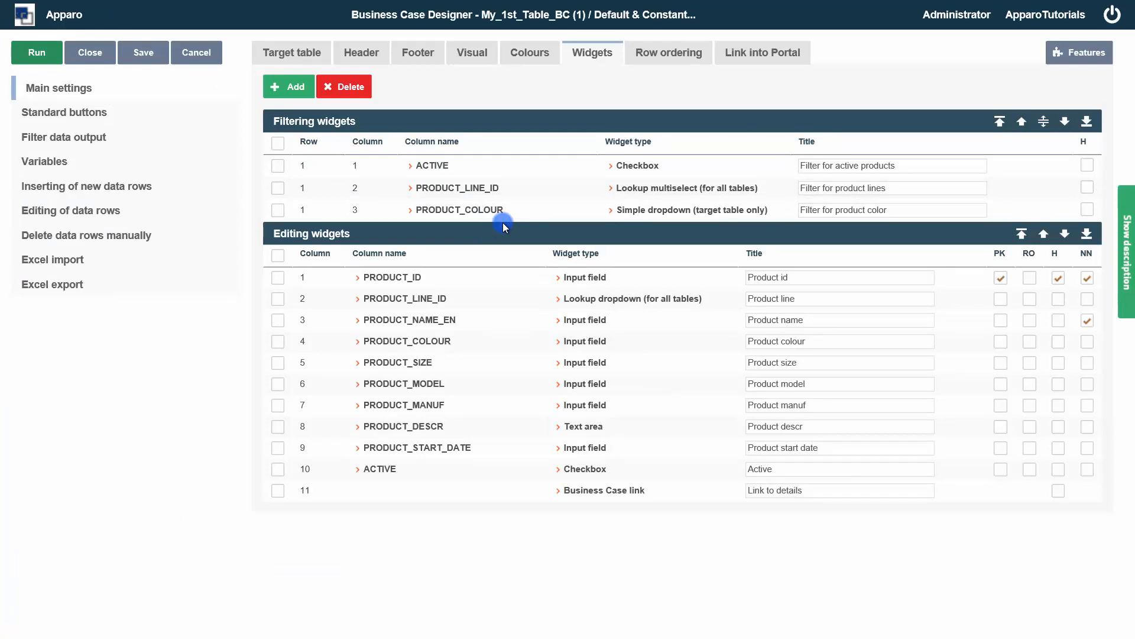
- Examine the constant value settings of the PRODUCT_ID editing widget and leave them without saving
{"action": "left_click", "coordinate": [90, 144]}
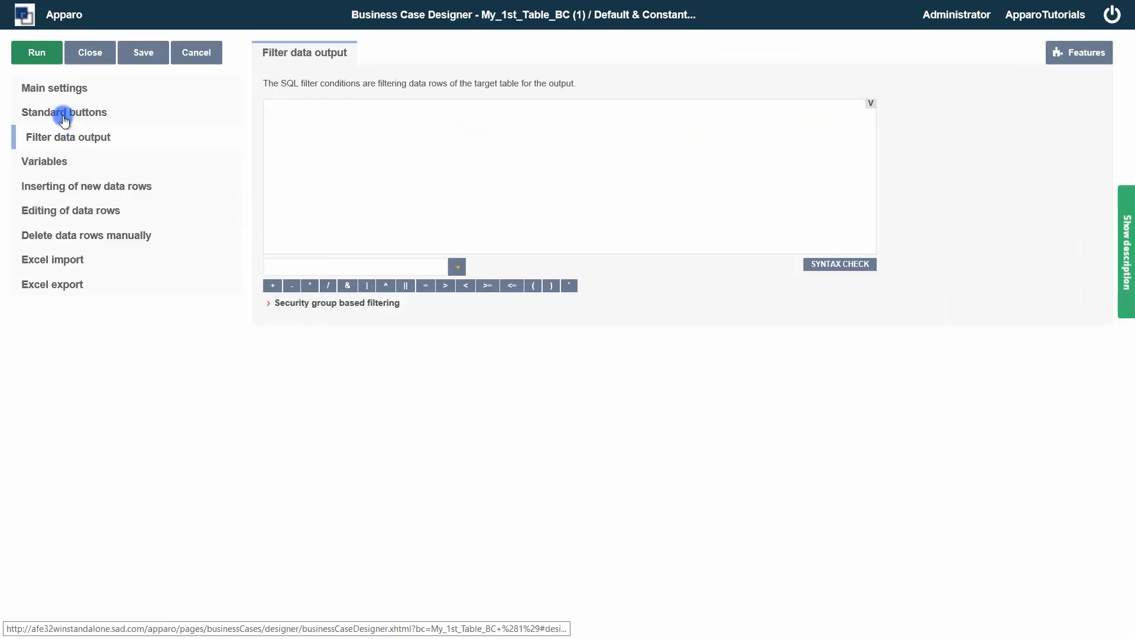
{"action": "left_click", "coordinate": [65, 88]}
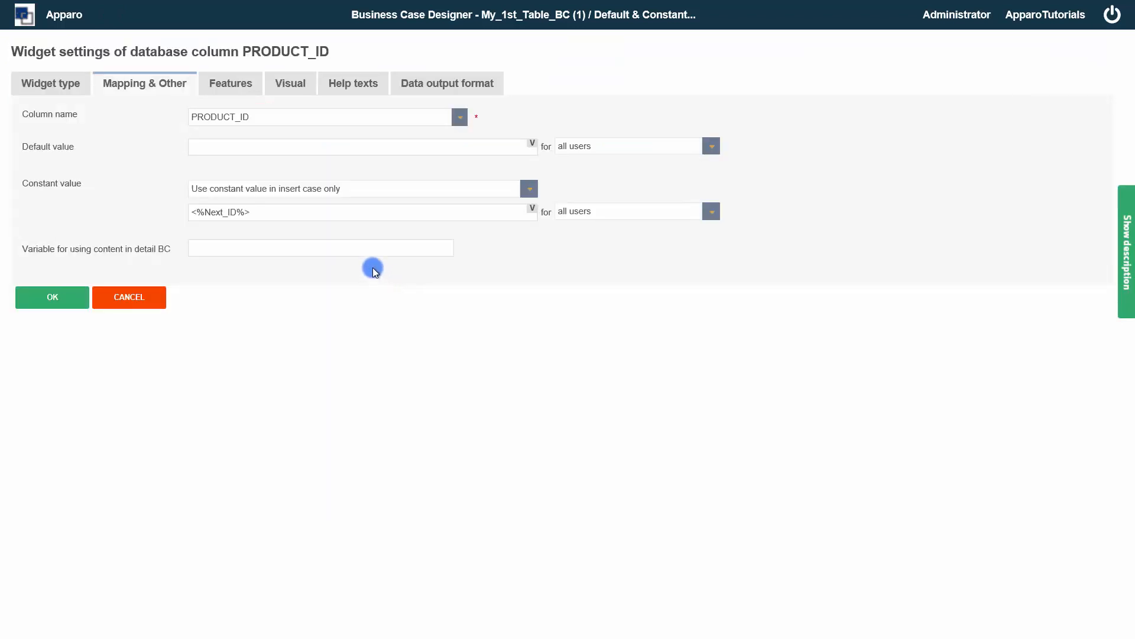
{"action": "left_click_drag", "start_coordinate": [277, 212], "coordinate": [97, 193]}
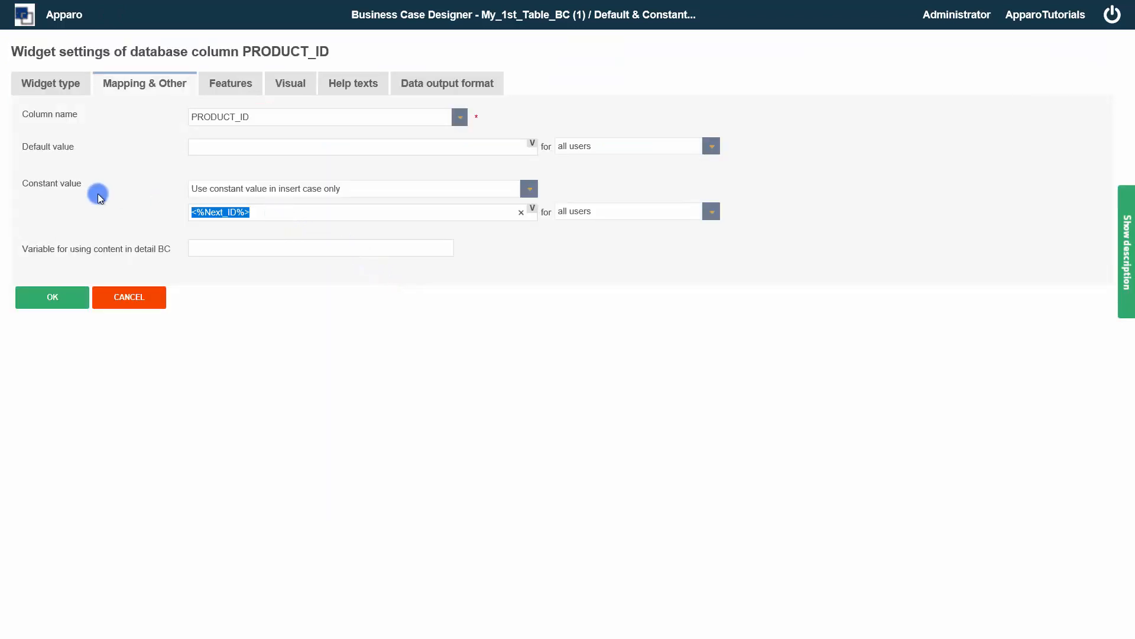
{"action": "left_click", "coordinate": [113, 297]}
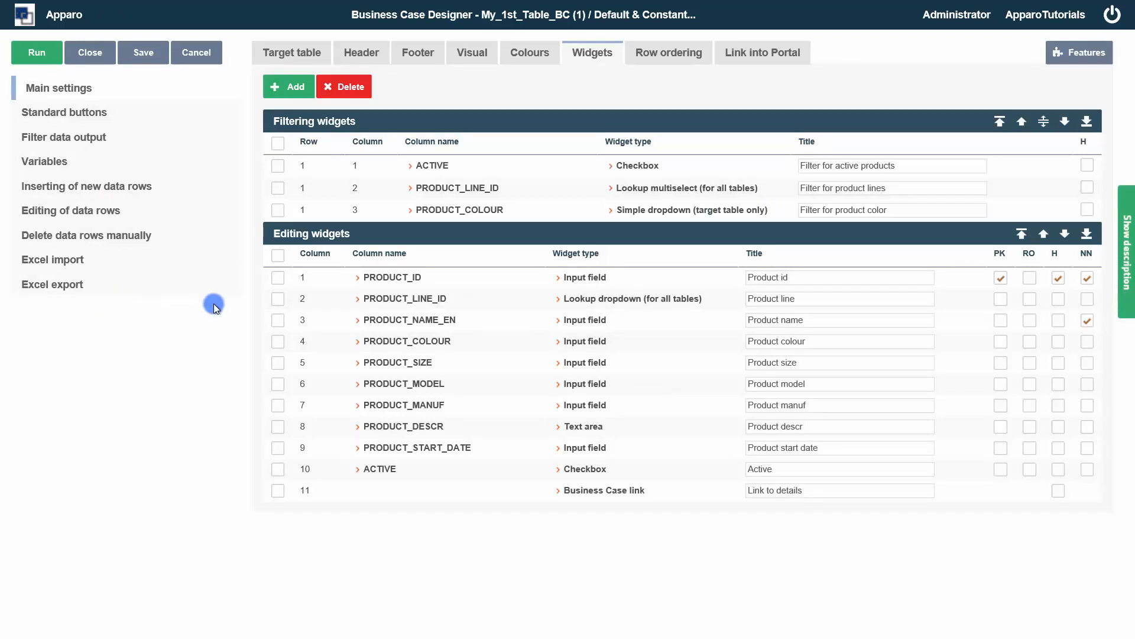
- Make the PRODUCT_COLOUR widget's constant value apply to selected security groups and only in the insert case if a variable returns 'true'
{"action": "left_click", "coordinate": [414, 340]}
{"action": "left_click", "coordinate": [712, 212]}
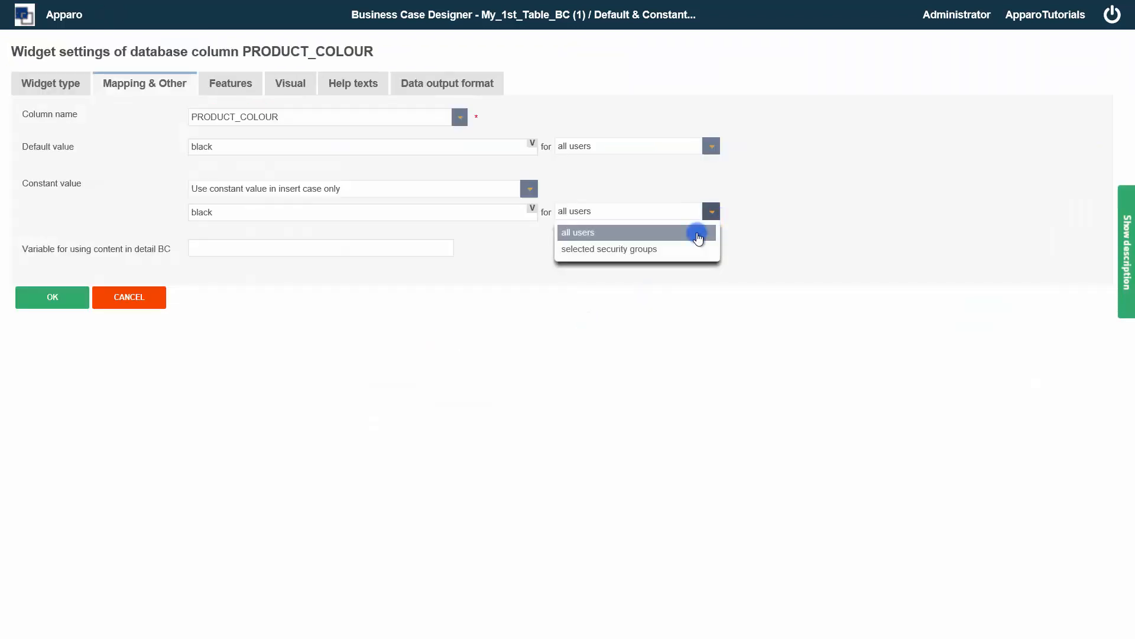
{"action": "left_click", "coordinate": [686, 245]}
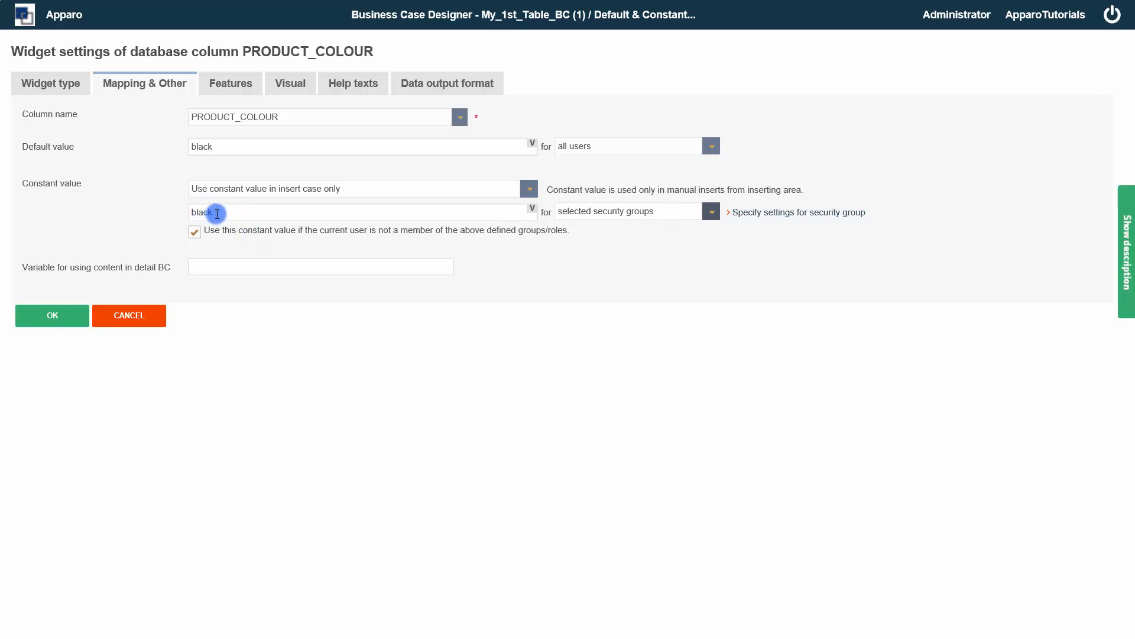
{"action": "left_click", "coordinate": [530, 189]}
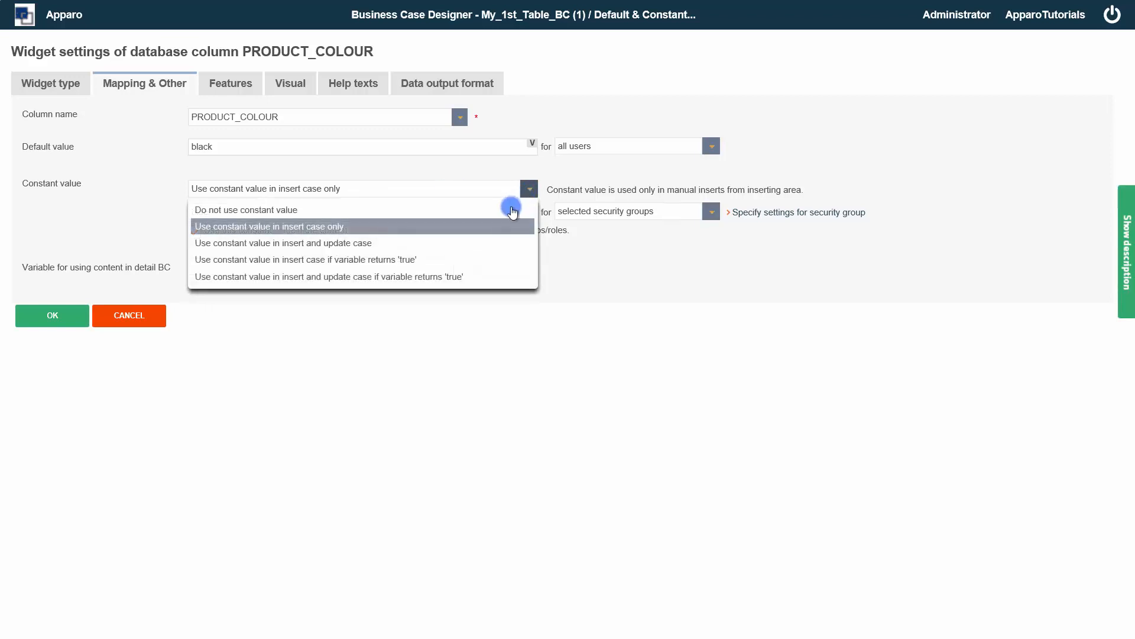
{"action": "left_click", "coordinate": [464, 261]}
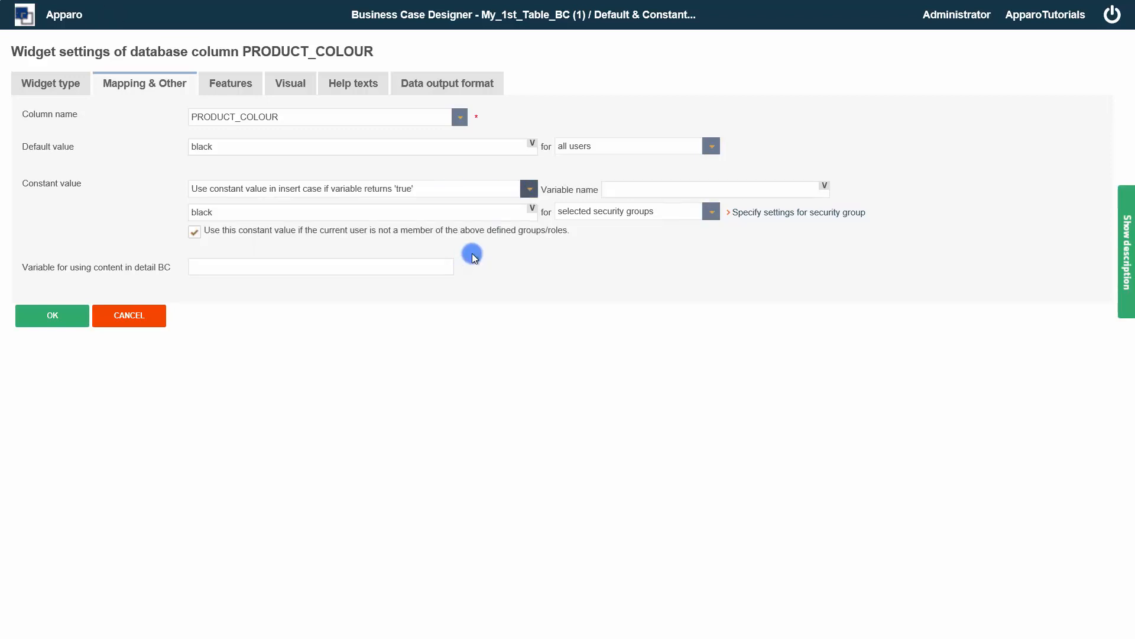
- Enter <%CHECK_VARIABLE%> as the variable name for the PRODUCT_COLOUR constant value and leave the widget settings without saving
{"action": "left_click", "coordinate": [625, 190]}
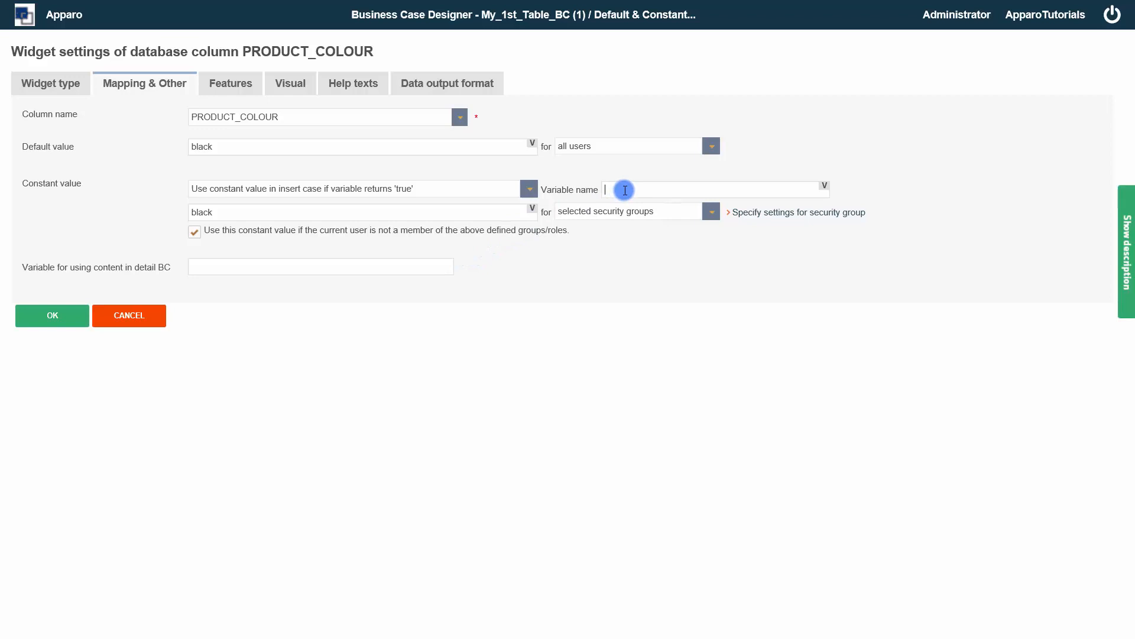
{"action": "type", "text": "<%CHECK_VARIABLE%>"}
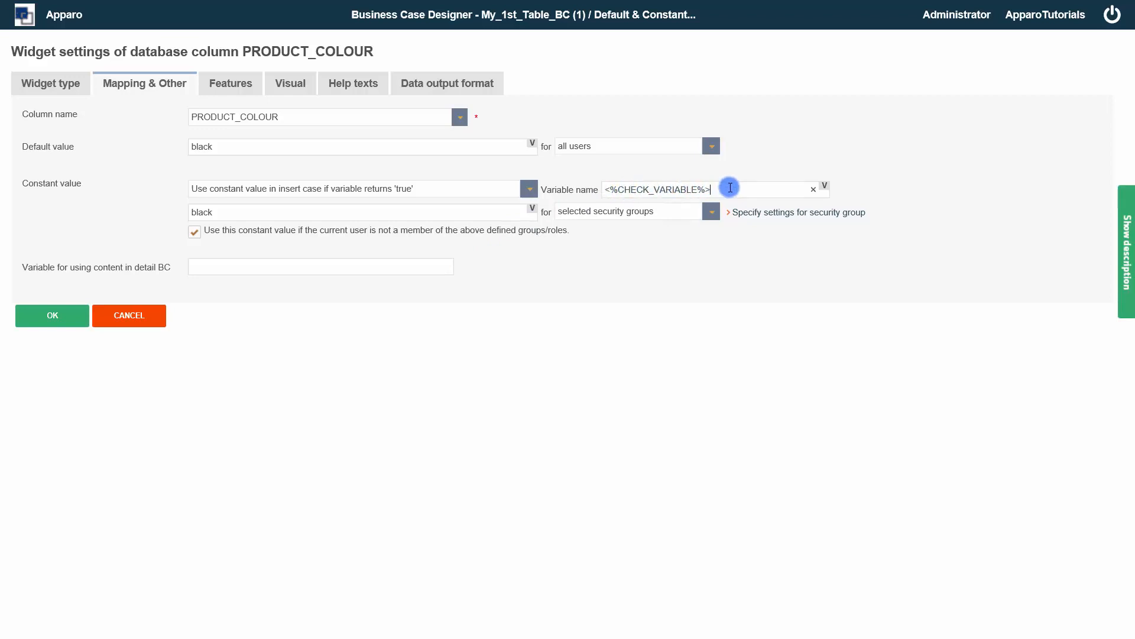
{"action": "left_click", "coordinate": [153, 316]}
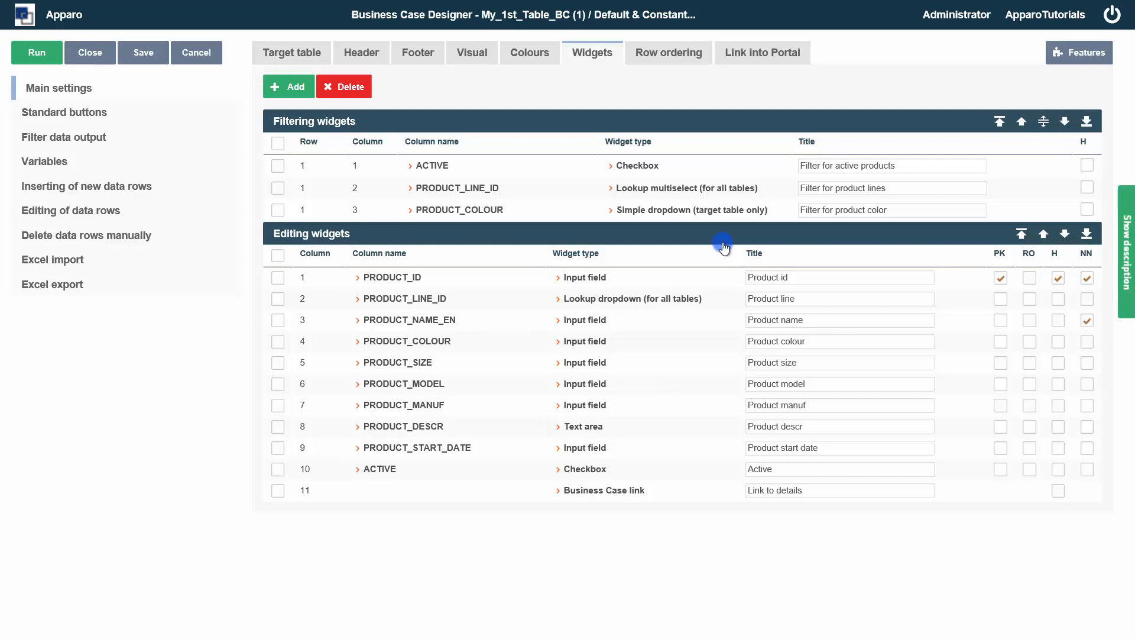
- Open the PRODUCT_ID editing widget's mapping settings, try the constant value in insert and update case, and return it to insert case only
{"action": "left_click", "coordinate": [397, 288]}
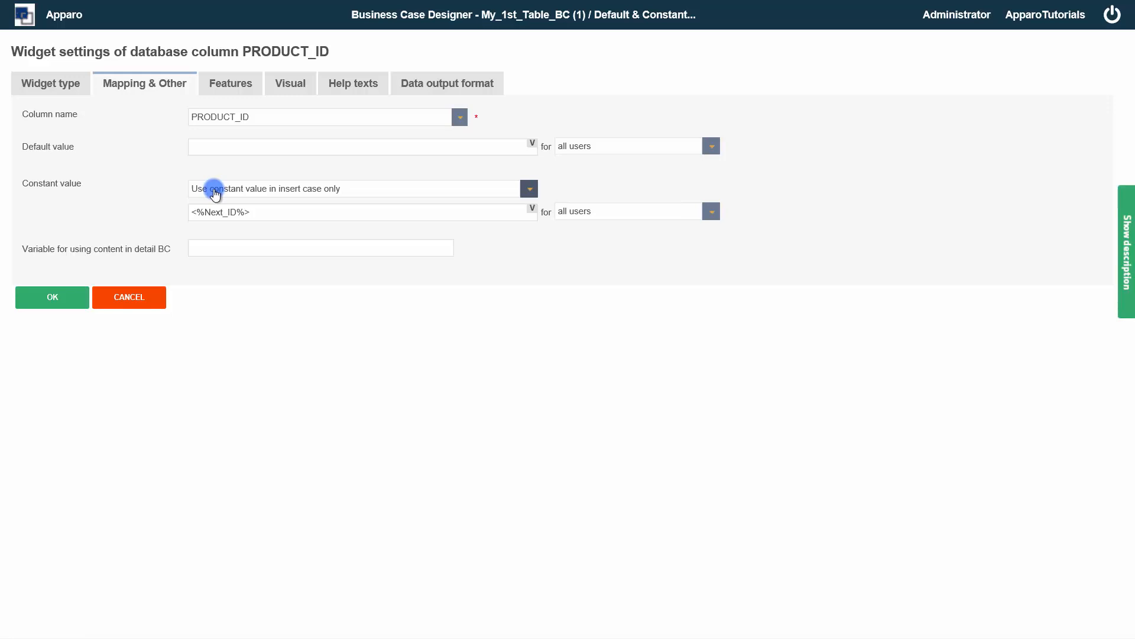
{"action": "left_click", "coordinate": [529, 189]}
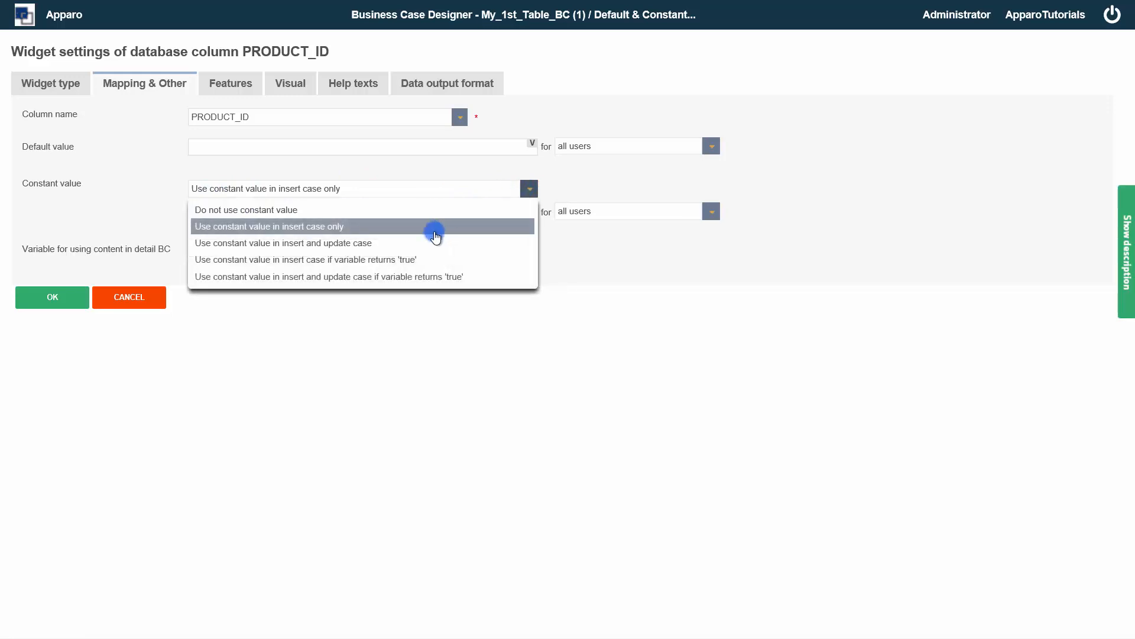
{"action": "left_click", "coordinate": [430, 242]}
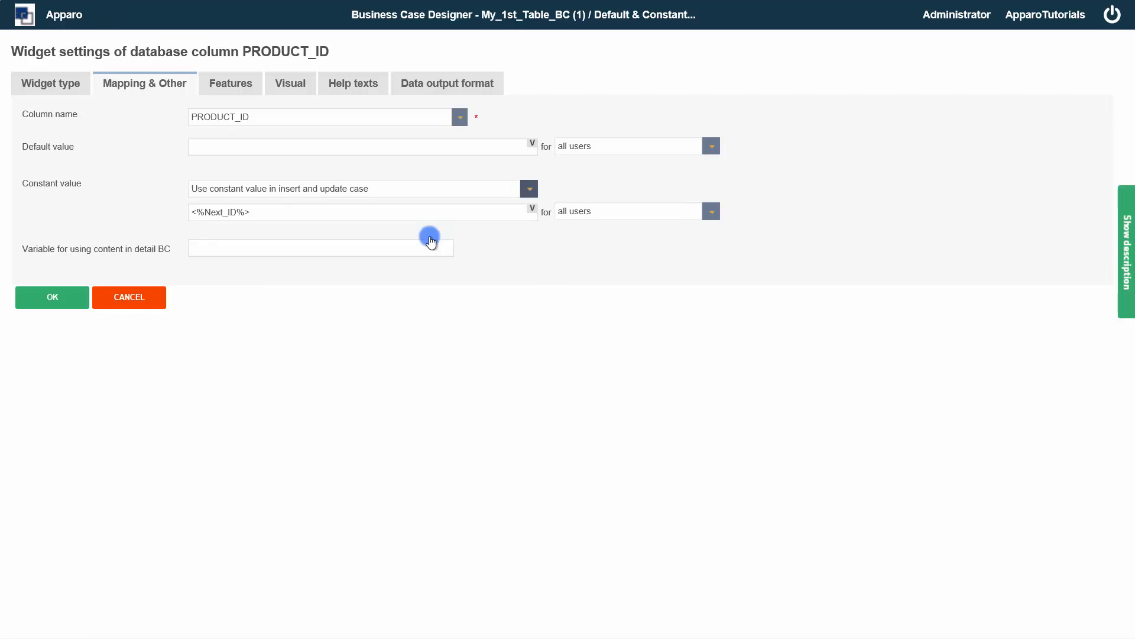
{"action": "left_click", "coordinate": [528, 189]}
{"action": "left_click", "coordinate": [398, 223]}
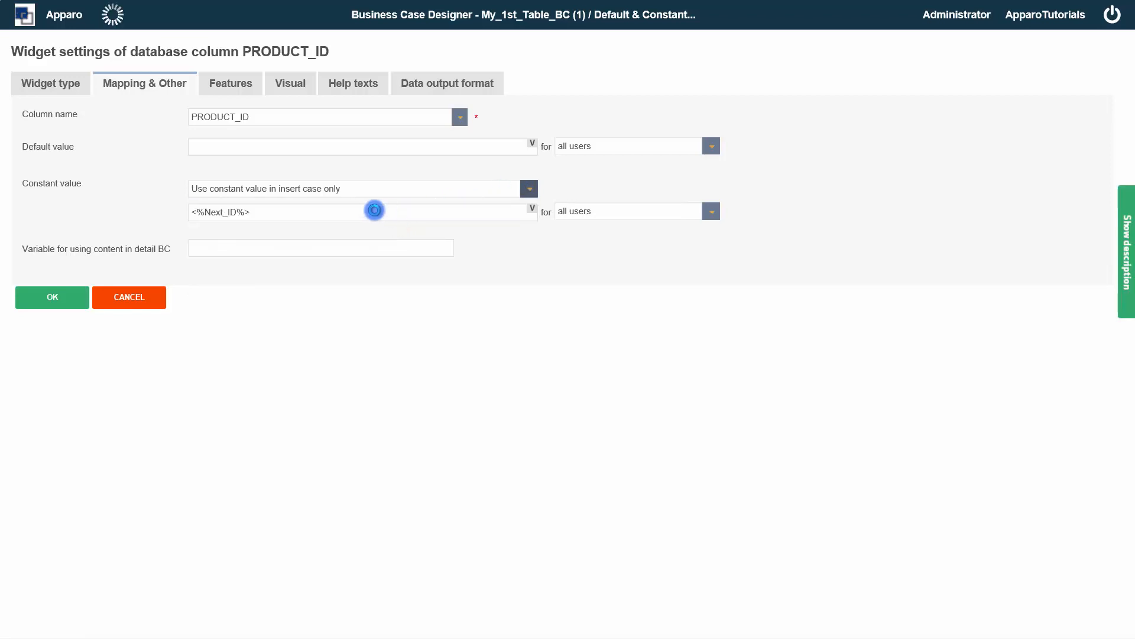
- Copy the PRODUCT_ID widget's constant value <%Next_ID%> into its default value
{"action": "left_click_drag", "start_coordinate": [337, 212], "coordinate": [18, 182]}
{"action": "key", "text": "ctrl+c"}
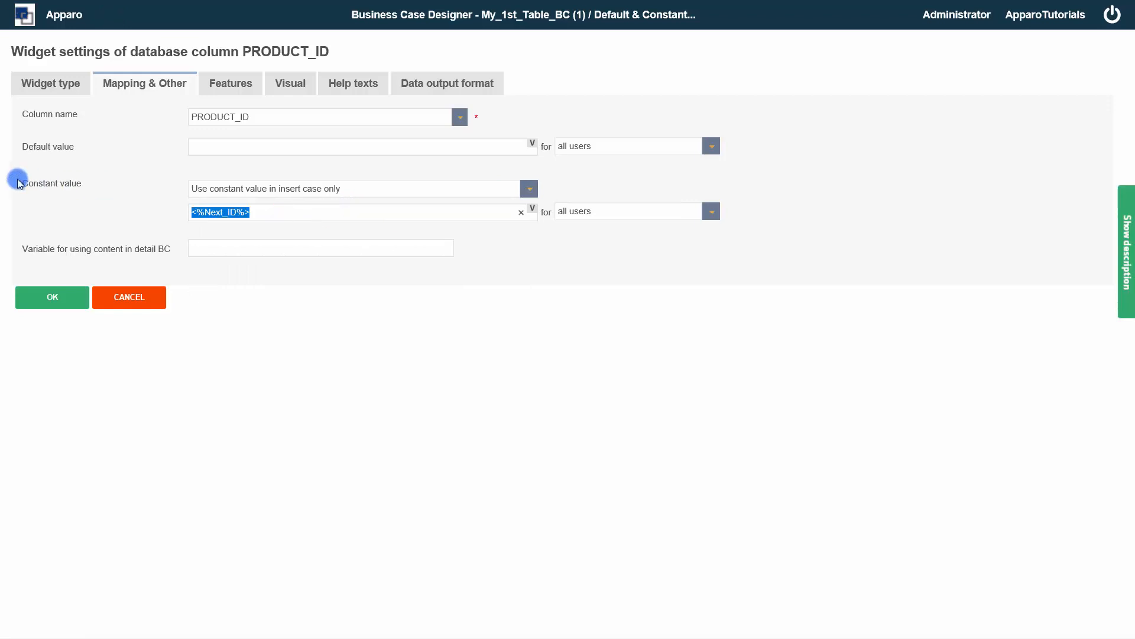
{"action": "left_click", "coordinate": [199, 146]}
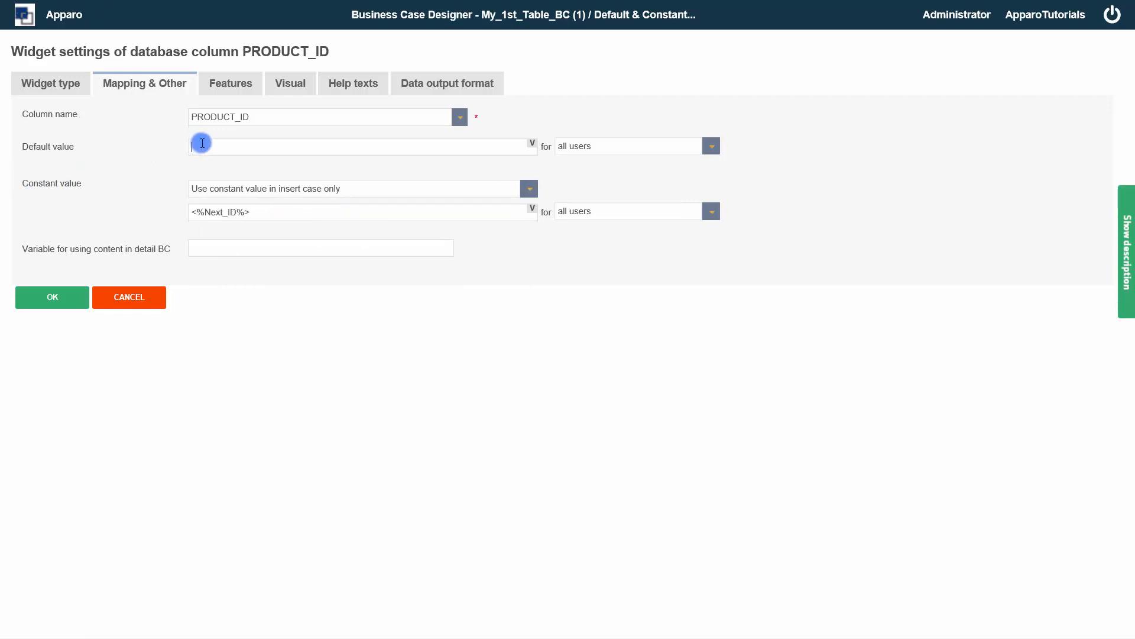
{"action": "key", "text": "ctrl+v"}
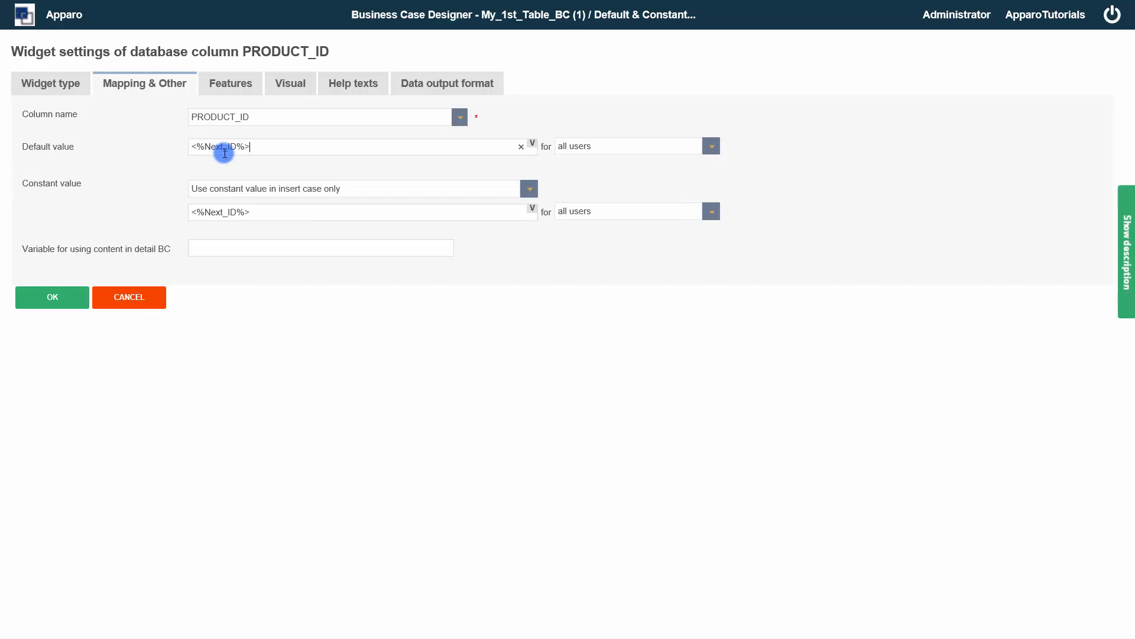